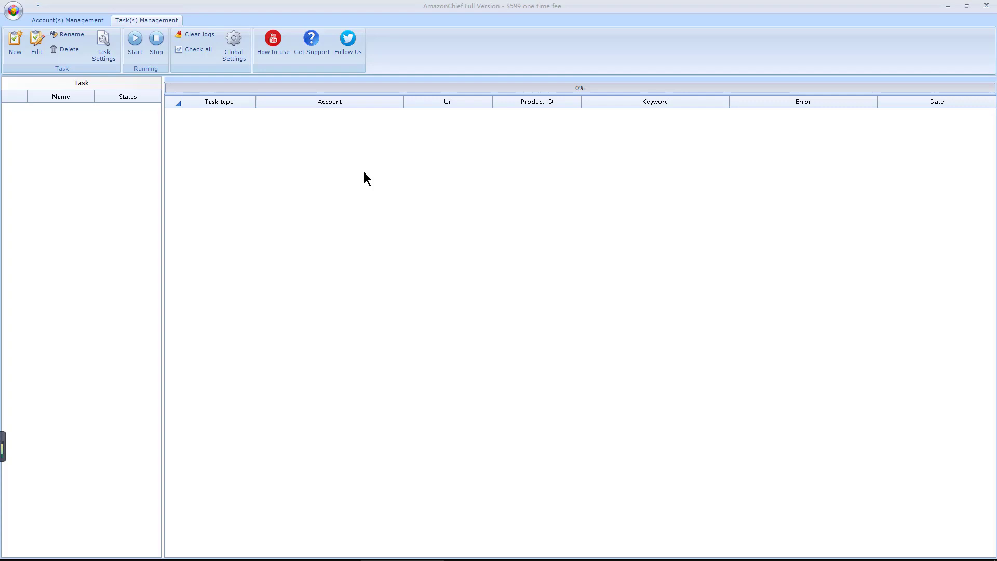
Start a new task from the Task(s) Management tab
click(14, 47)
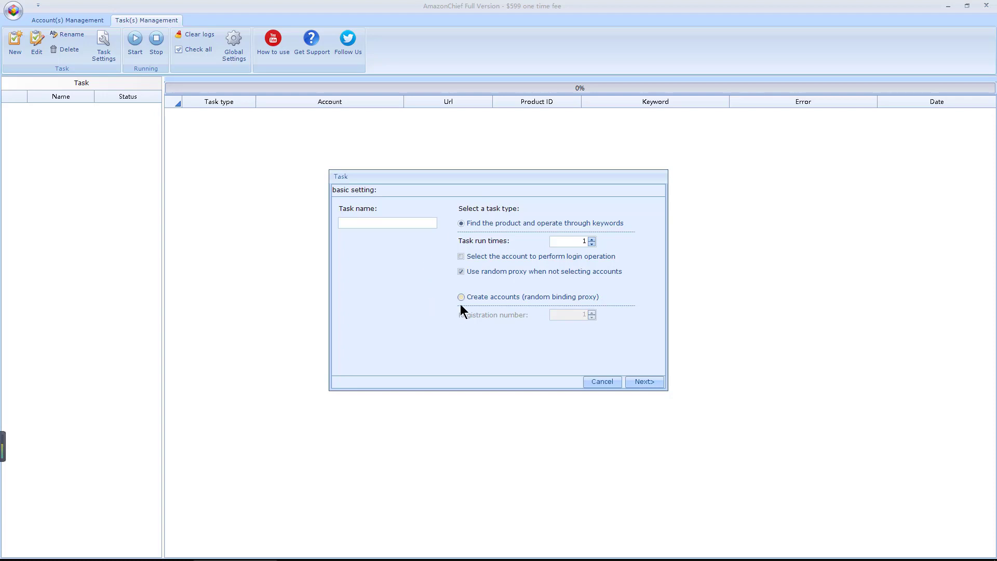
Make the task 'Create accounts (random binding proxy)' named test1 and continue to account options
click(487, 305)
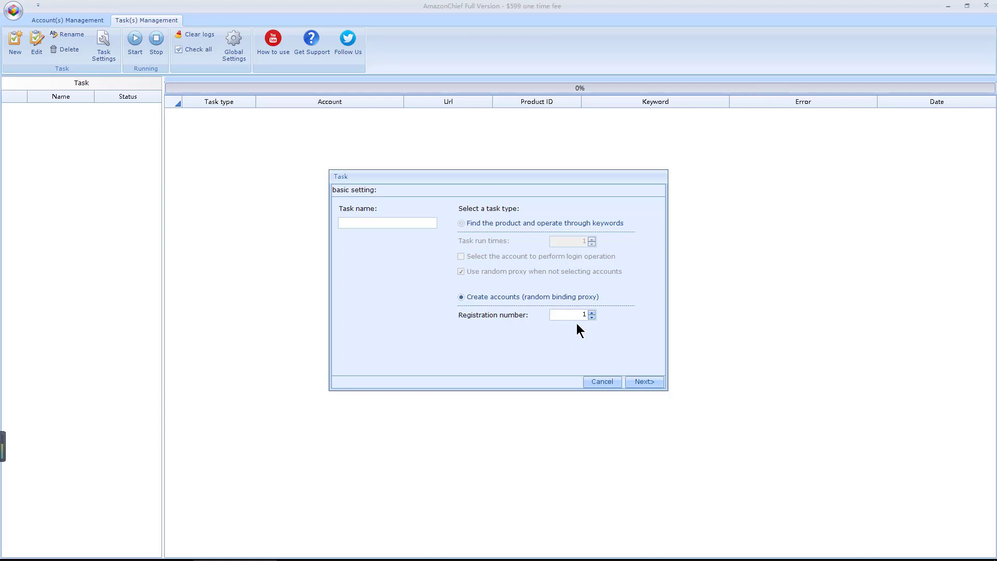
click(383, 223)
text(test1)
click(653, 380)
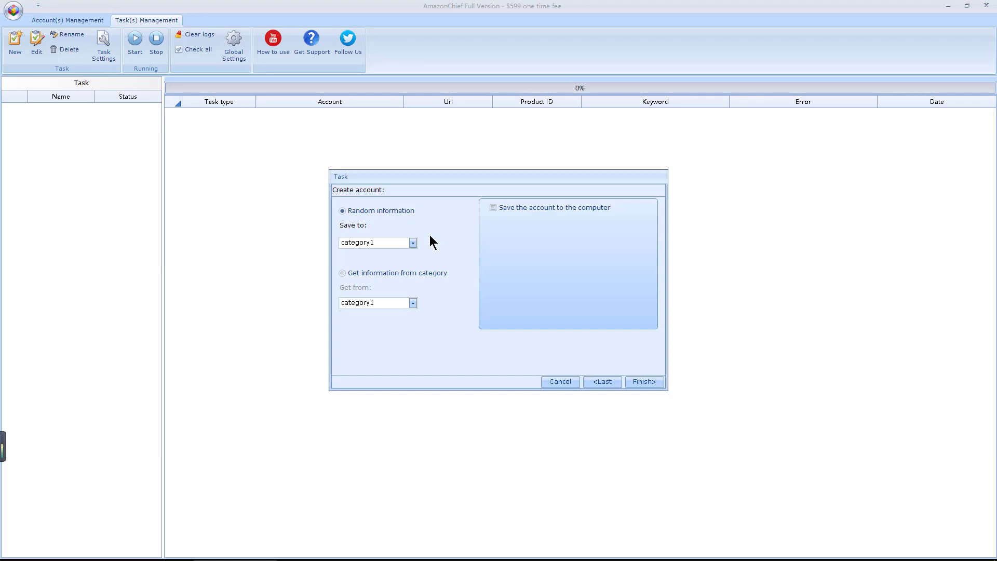
Try category and save-to-file options, then revert to Random information with saving off
click(426, 273)
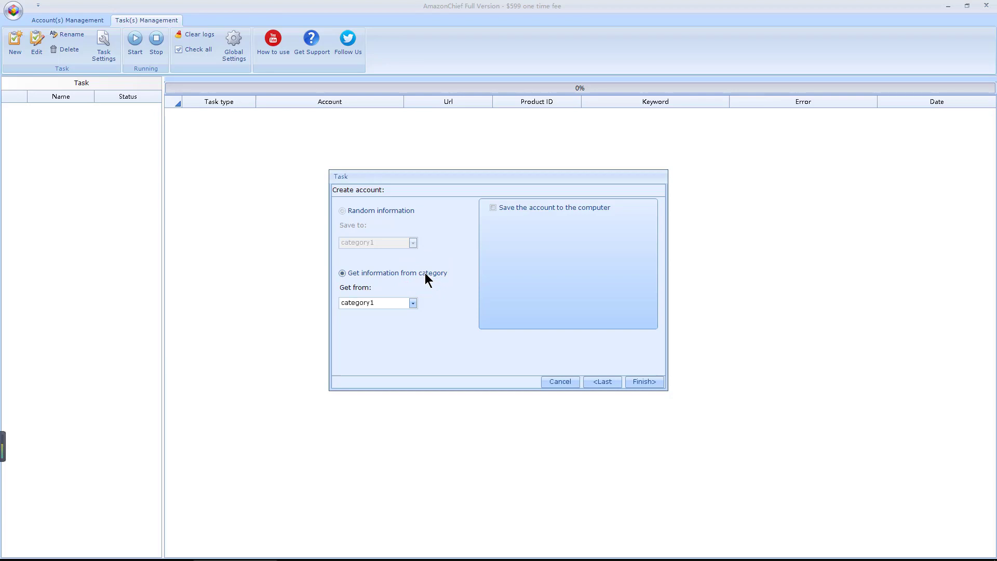
click(545, 209)
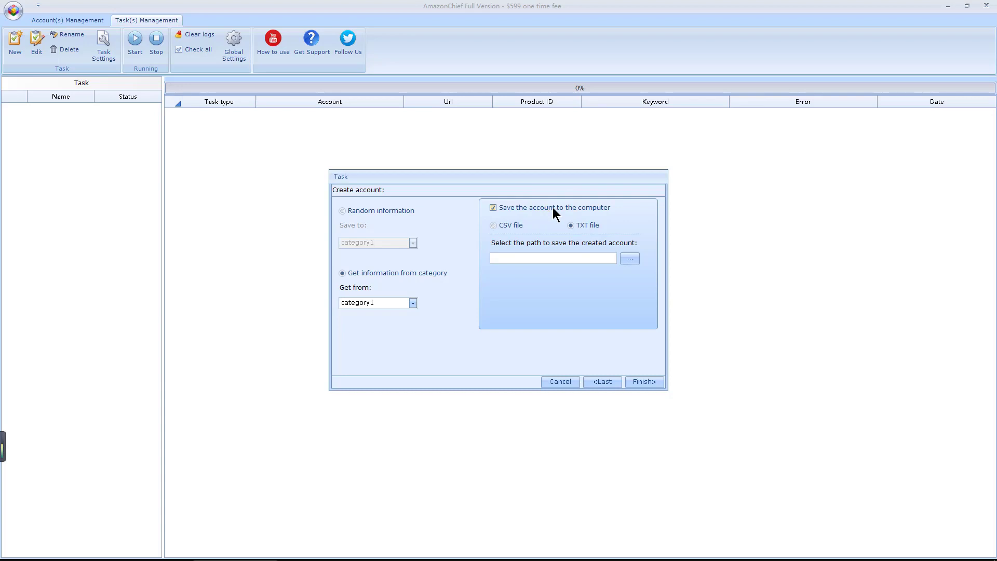
click(546, 208)
click(393, 213)
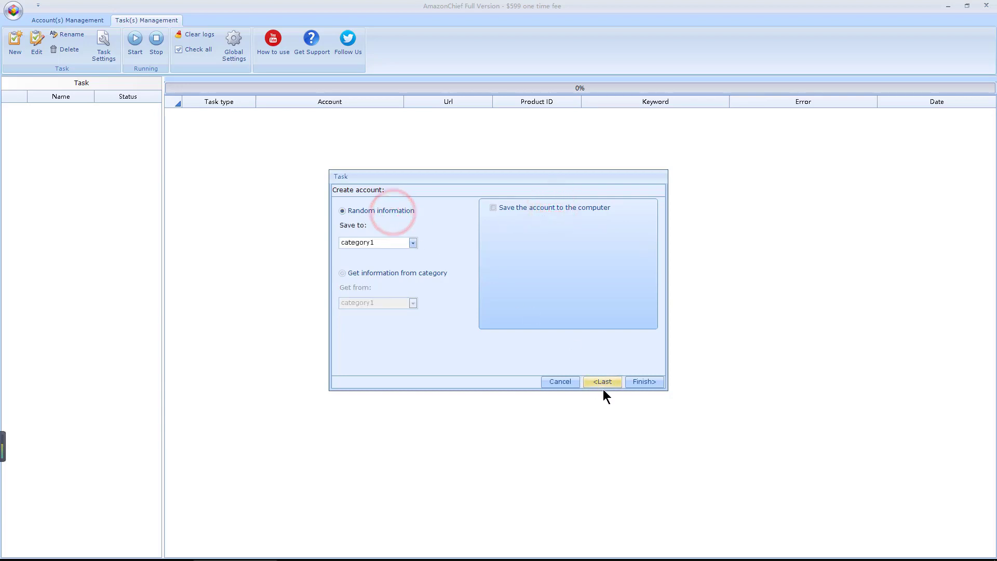
Finish creating test1, tick it in the task list and start it running
click(650, 381)
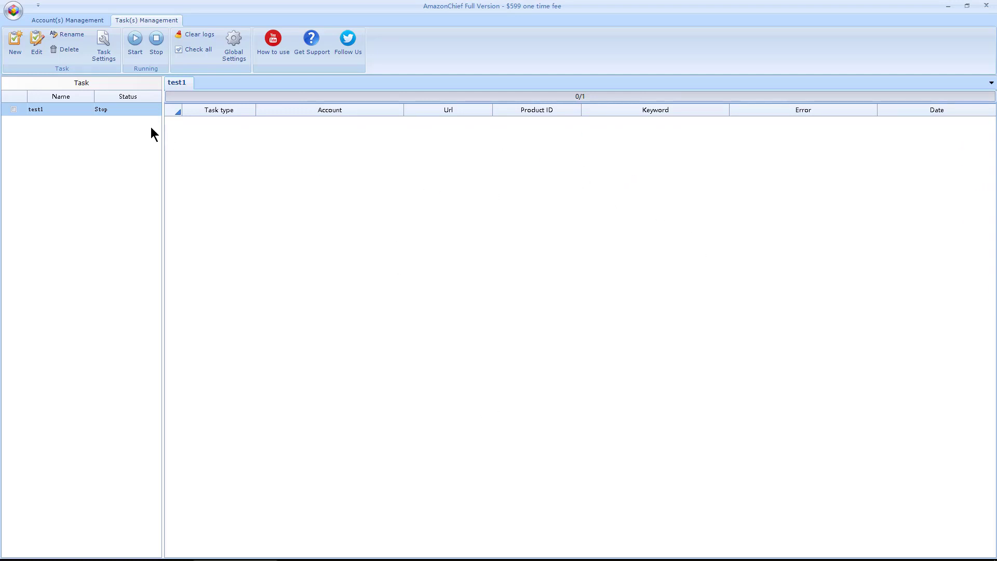
click(72, 107)
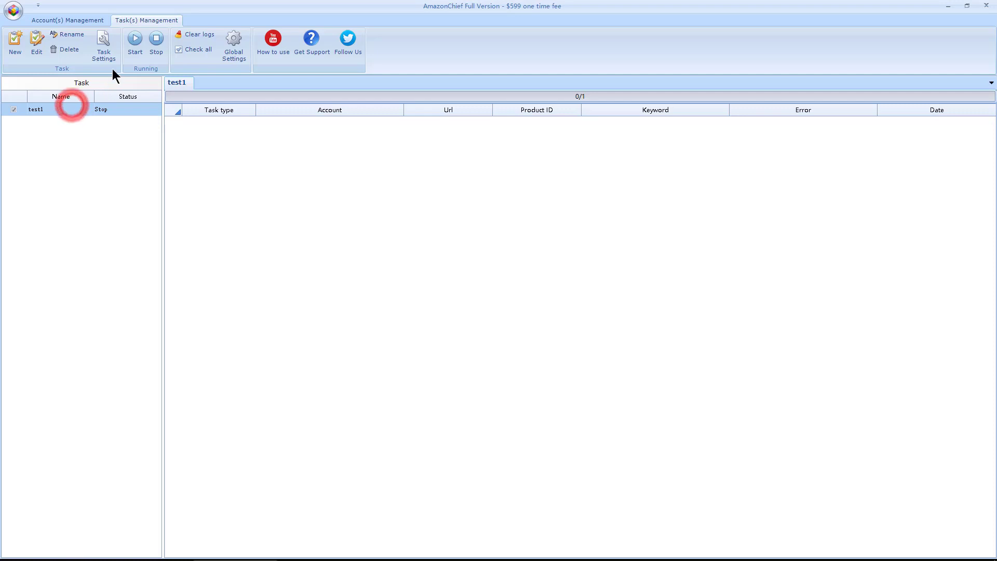
click(140, 41)
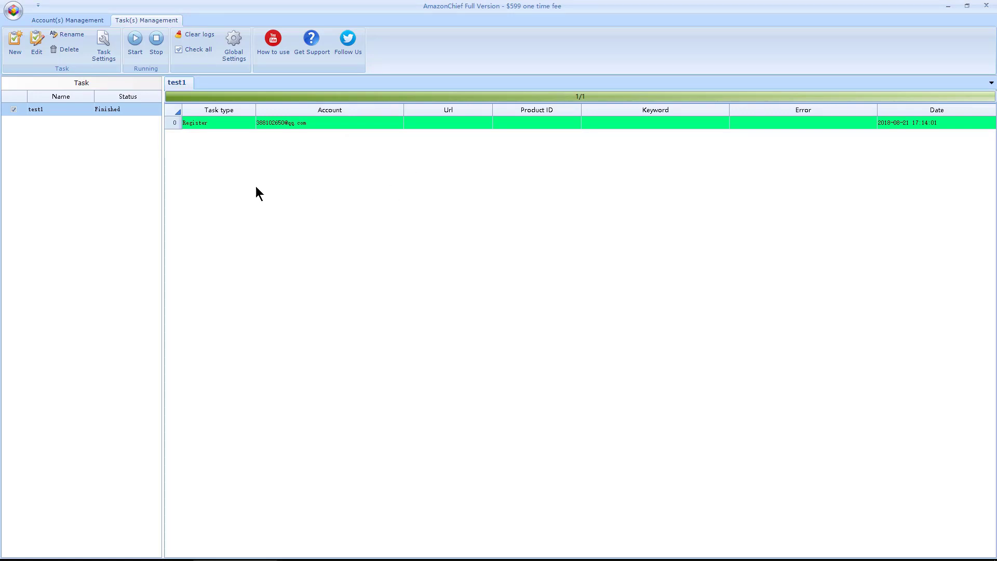
click(79, 22)
click(32, 98)
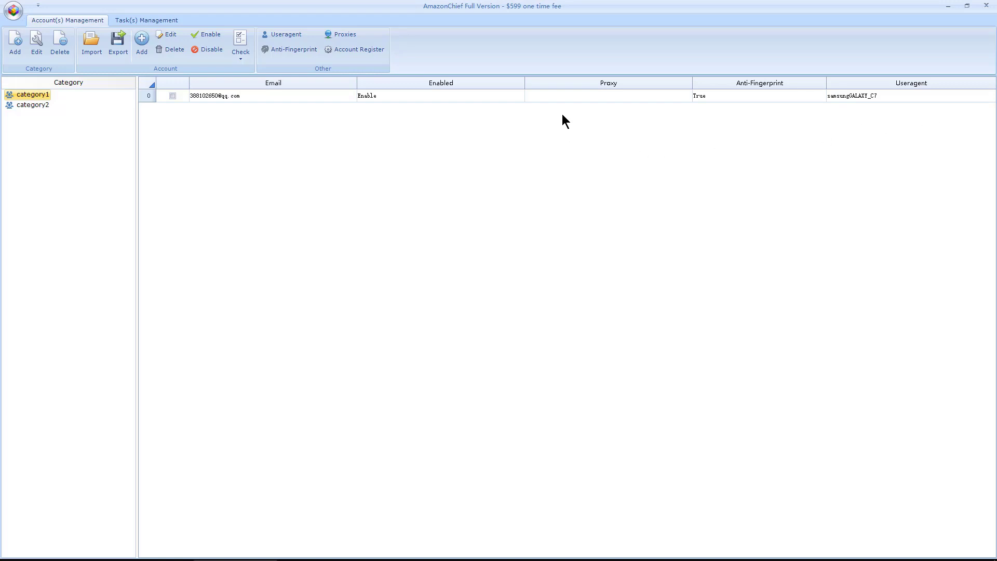
click(149, 19)
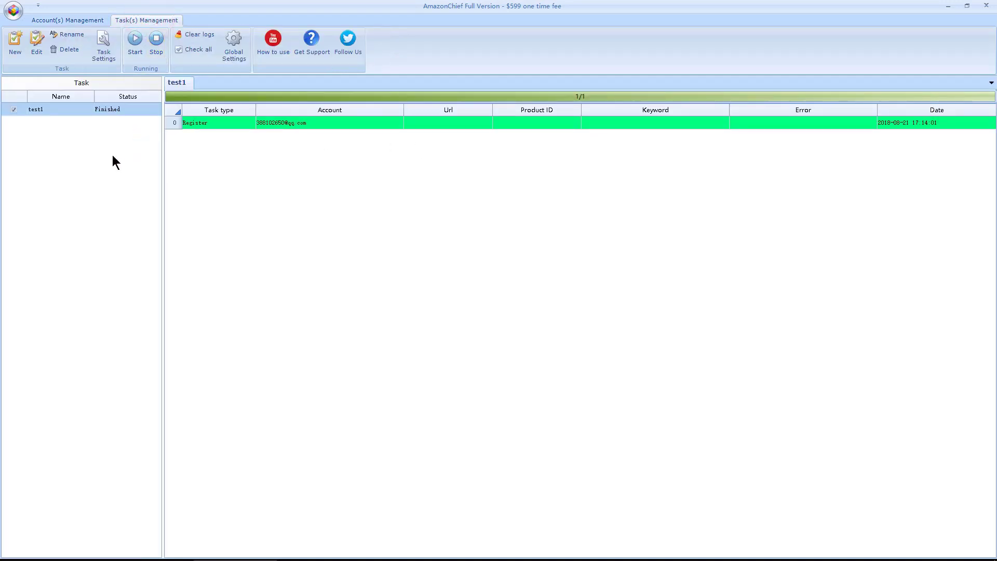
Create task test2 that logs in with selected accounts and continue to account selection
click(15, 53)
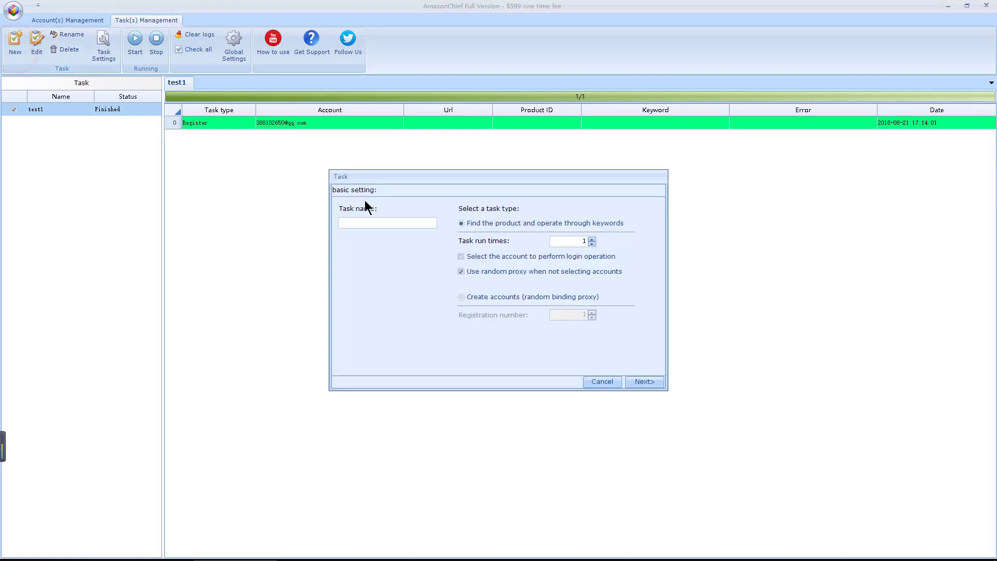
click(371, 220)
text(test2)
click(486, 263)
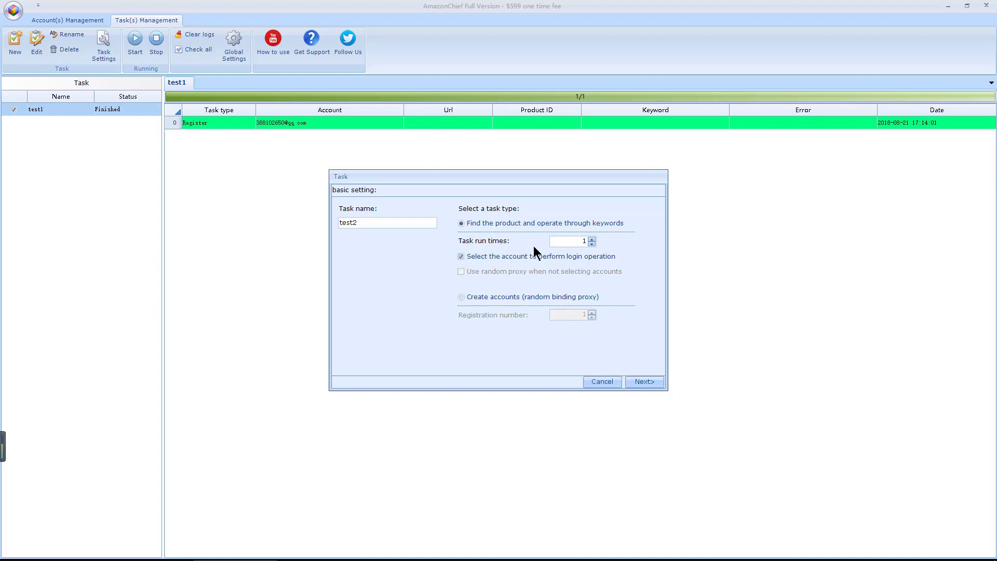
click(639, 384)
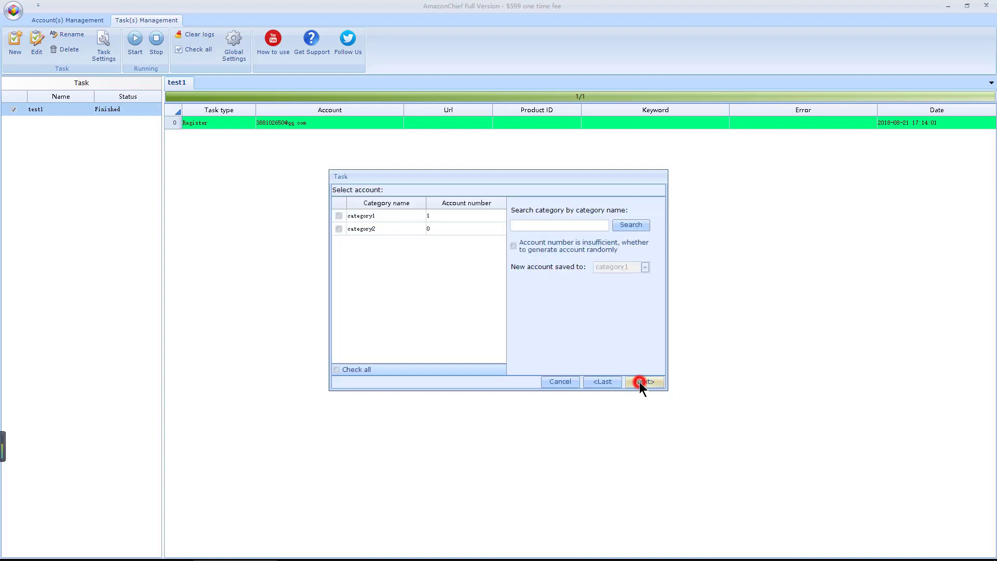
Use category1 accounts, generate random ones when insufficient, and continue to the search-way step
click(384, 218)
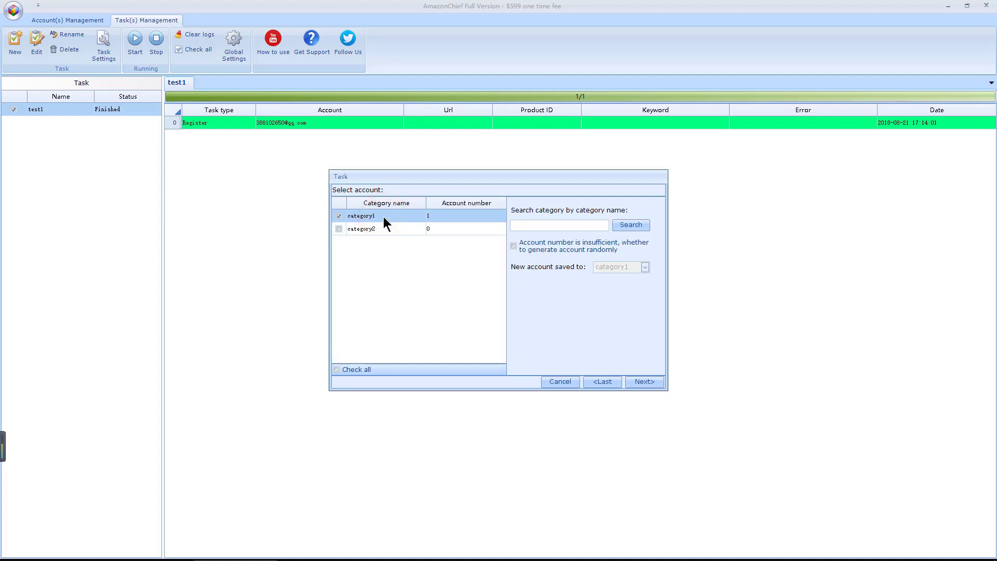
click(532, 246)
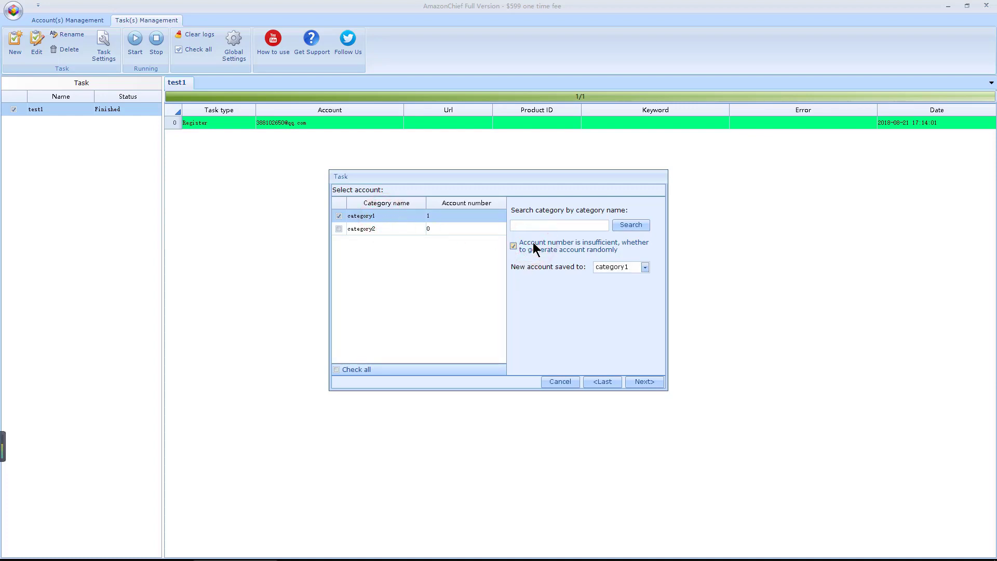
click(602, 381)
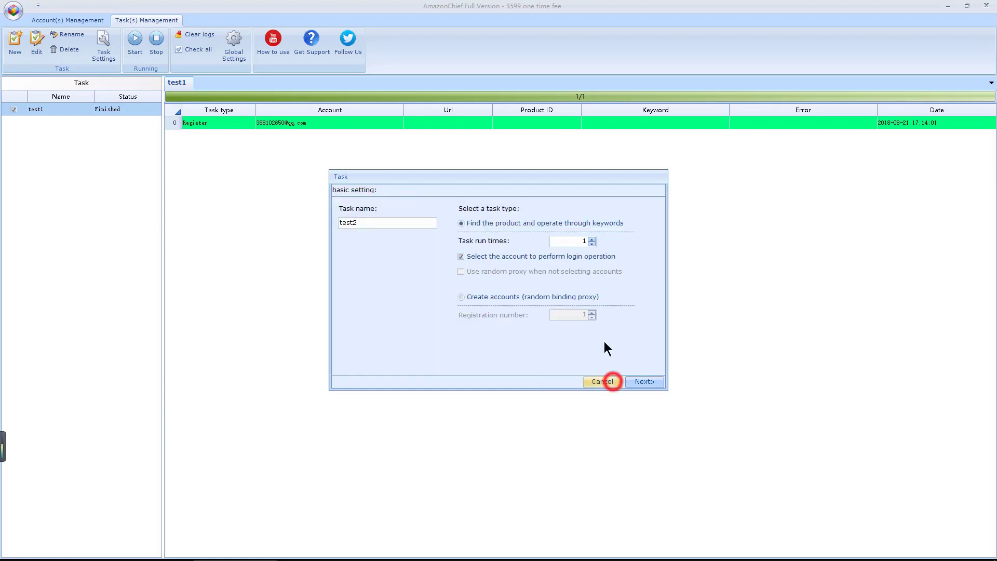
click(639, 382)
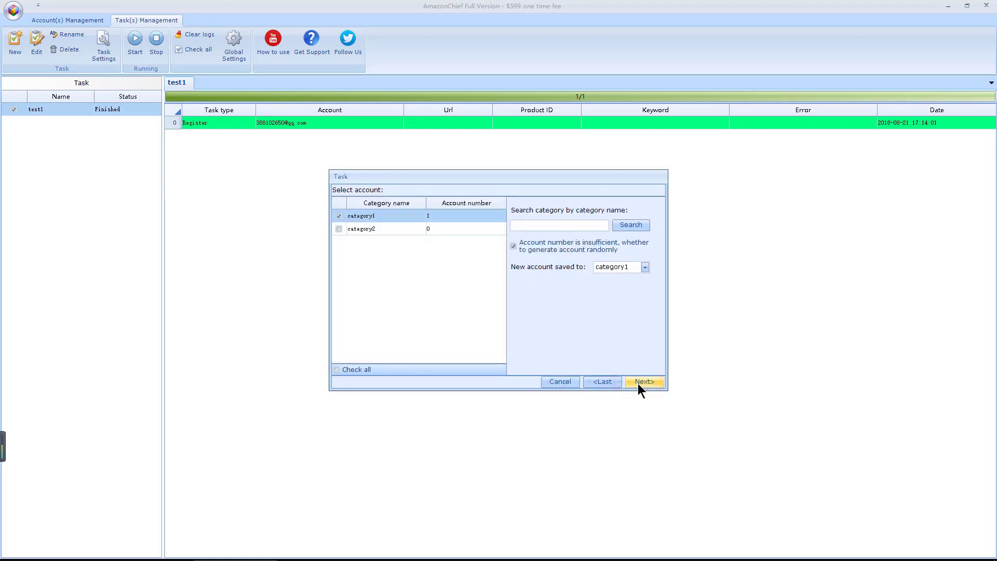
click(611, 381)
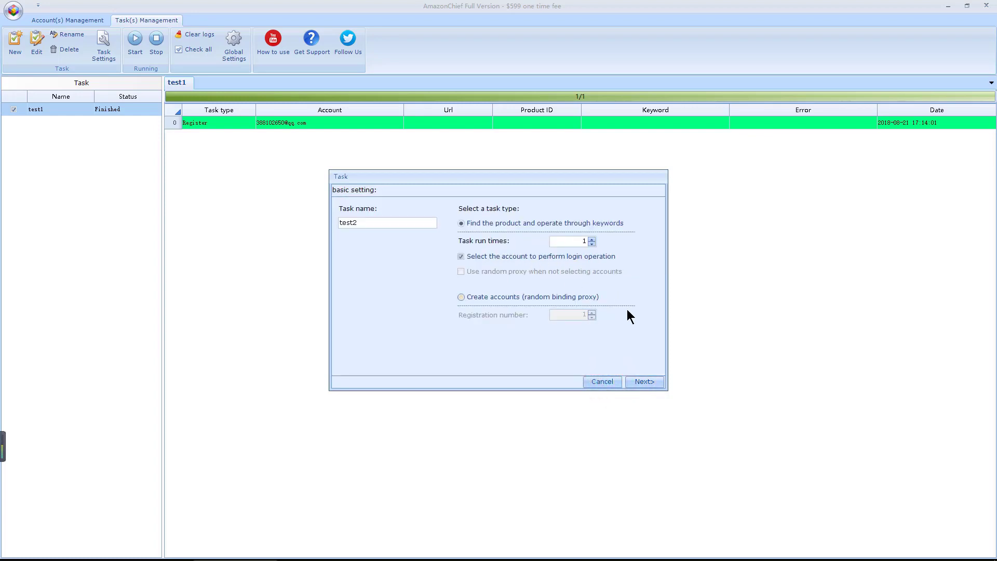
click(646, 380)
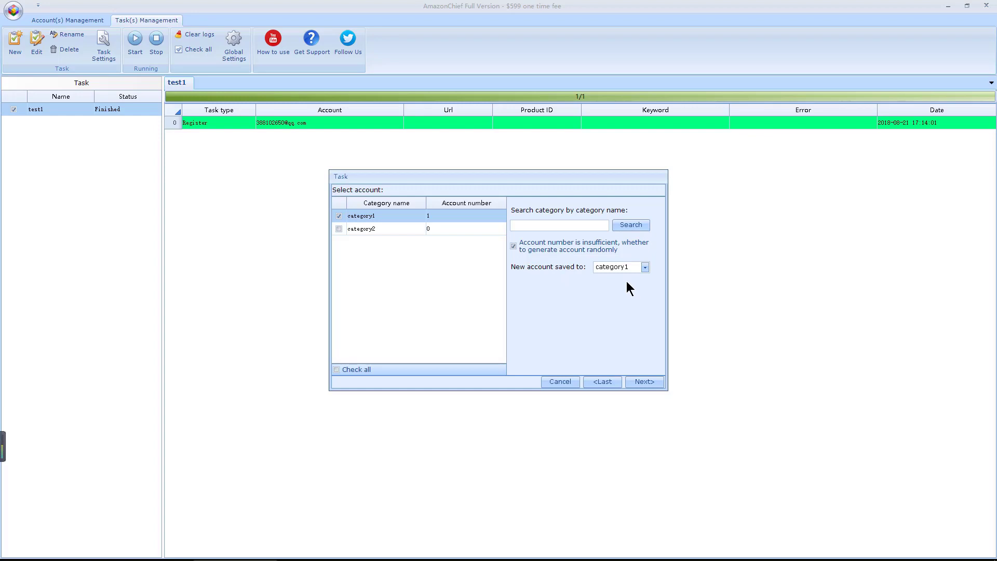
click(638, 379)
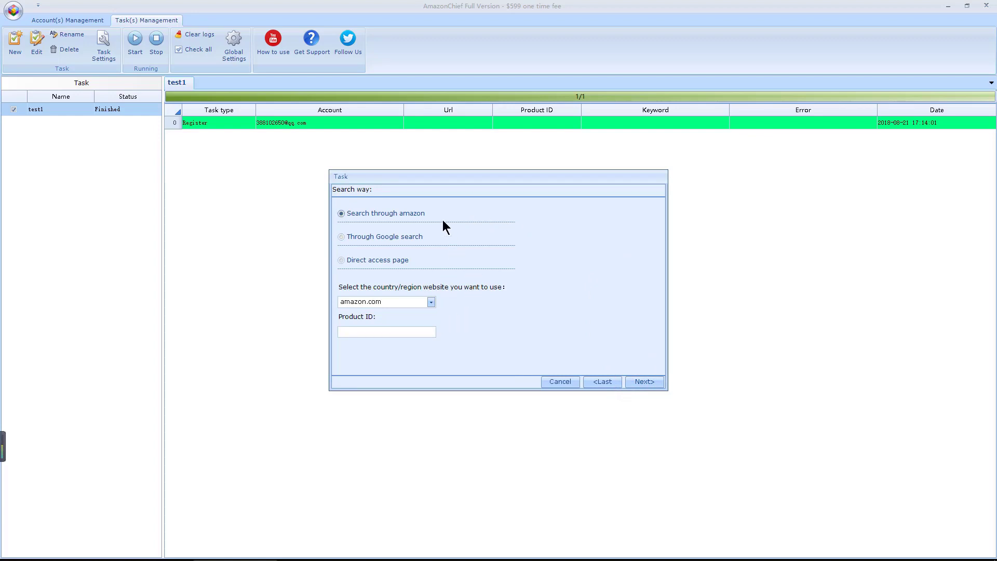
Try Google and direct-access search ways, settle on Search through amazon, and focus Product ID
click(436, 242)
click(411, 261)
click(402, 215)
click(408, 333)
Copy B00WVO4PPO from the Word link into Product ID and continue to the keyword step
key(alt+Tab)
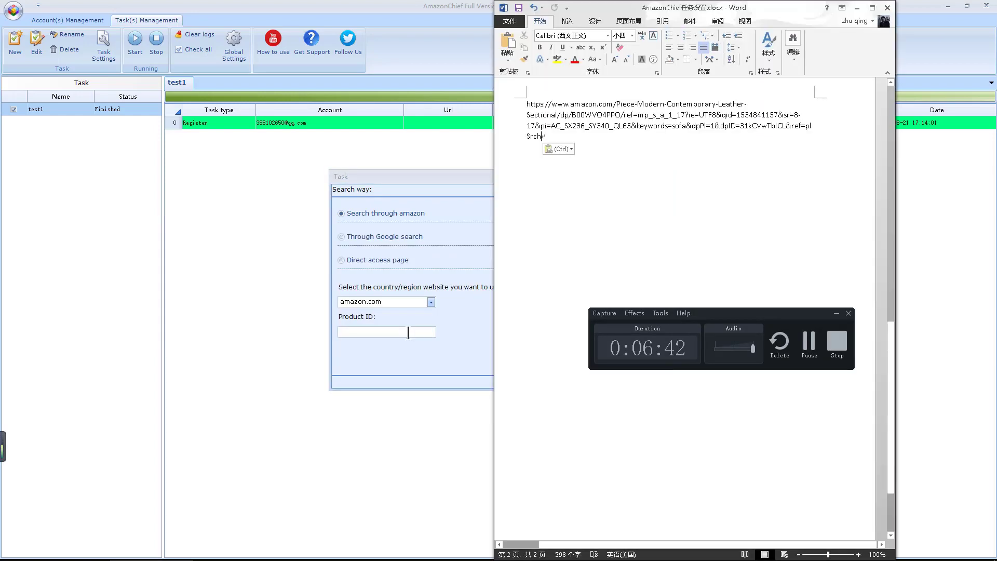
click(836, 315)
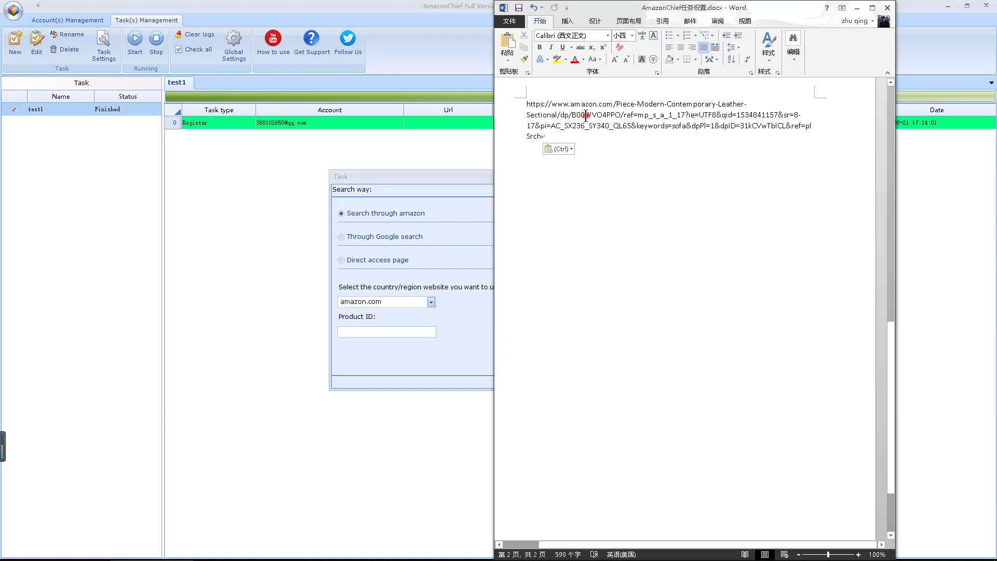
double_click(586, 115)
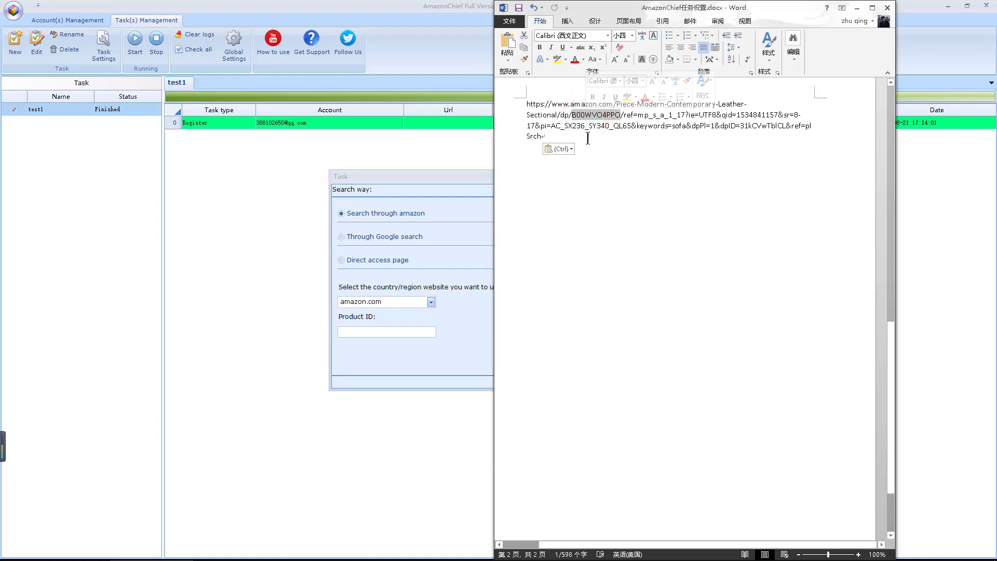
click(859, 13)
click(418, 331)
key(ctrl+v)
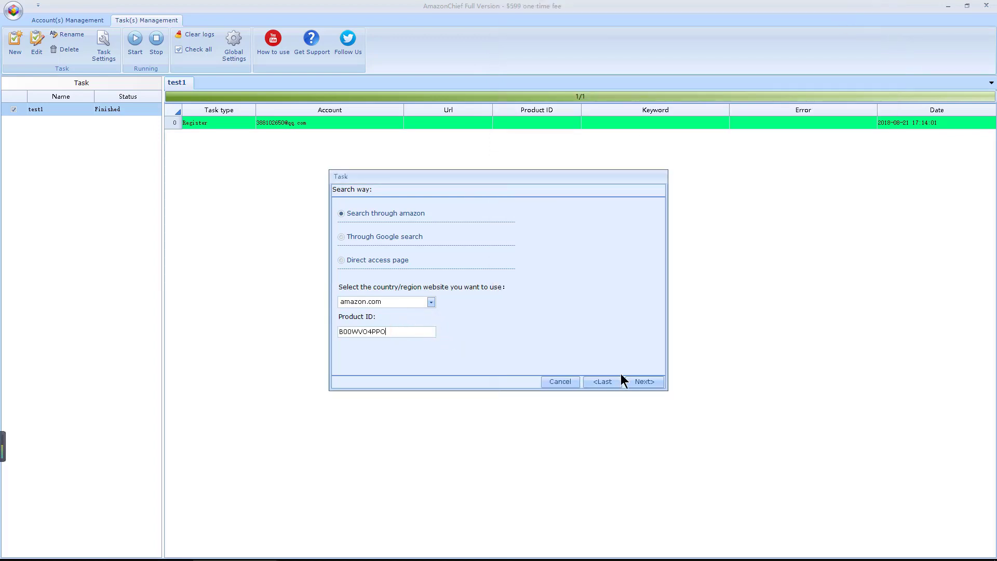
click(639, 380)
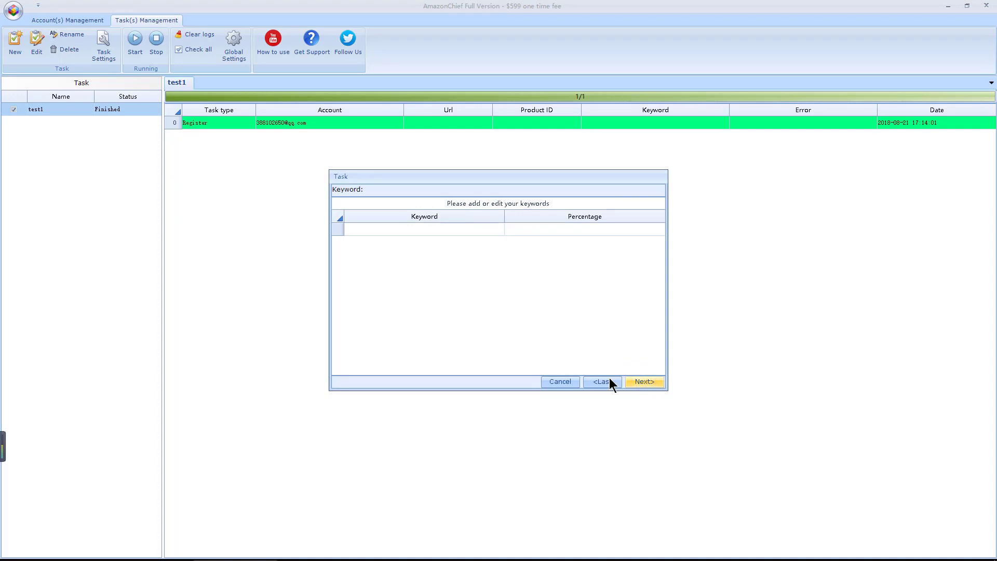
Add keyword sofa with a 100 percent share and continue to the operation mode step
click(424, 227)
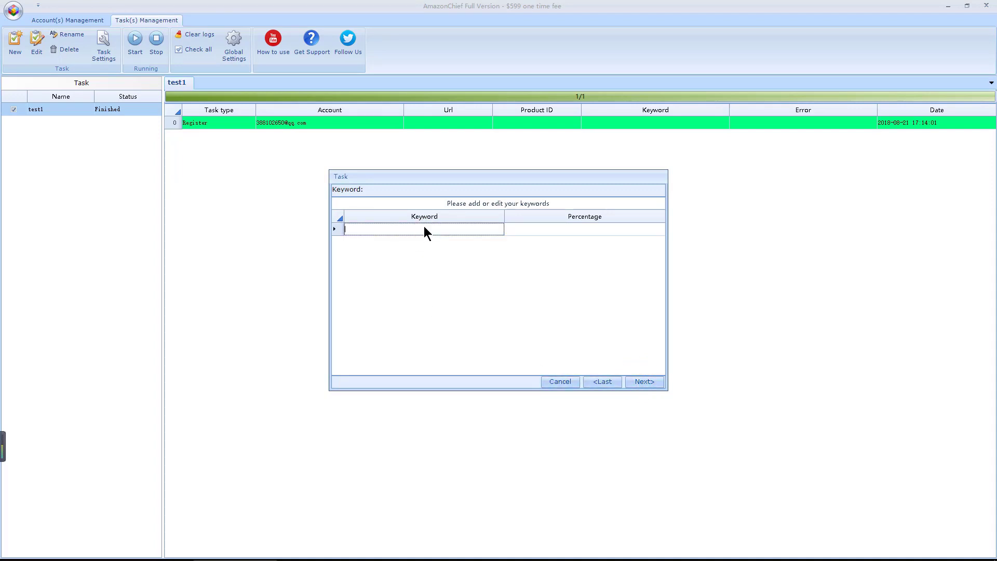
text(sofa)
click(563, 227)
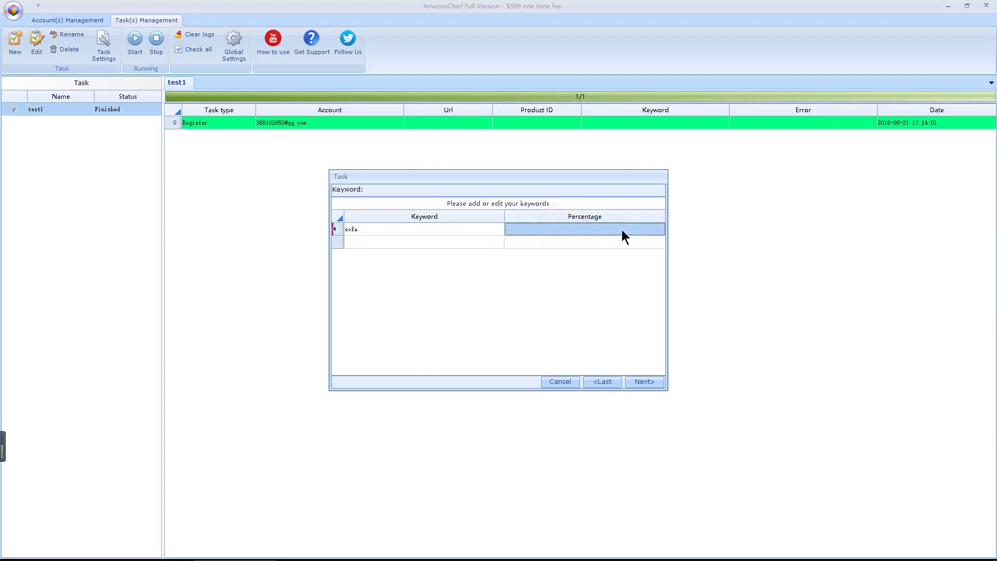
click(622, 230)
click(622, 230)
scroll(578, 295, down, 1)
click(578, 295)
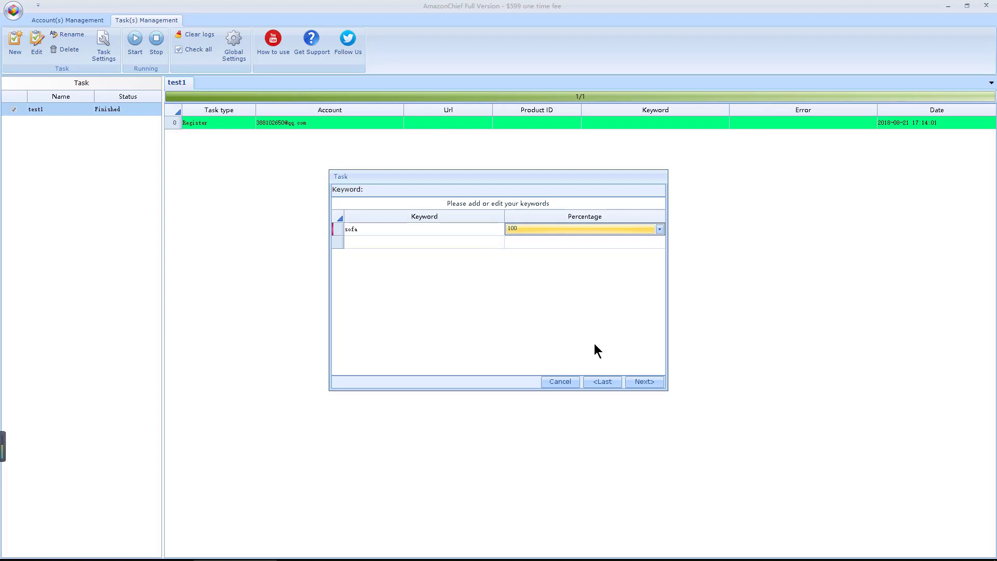
click(646, 381)
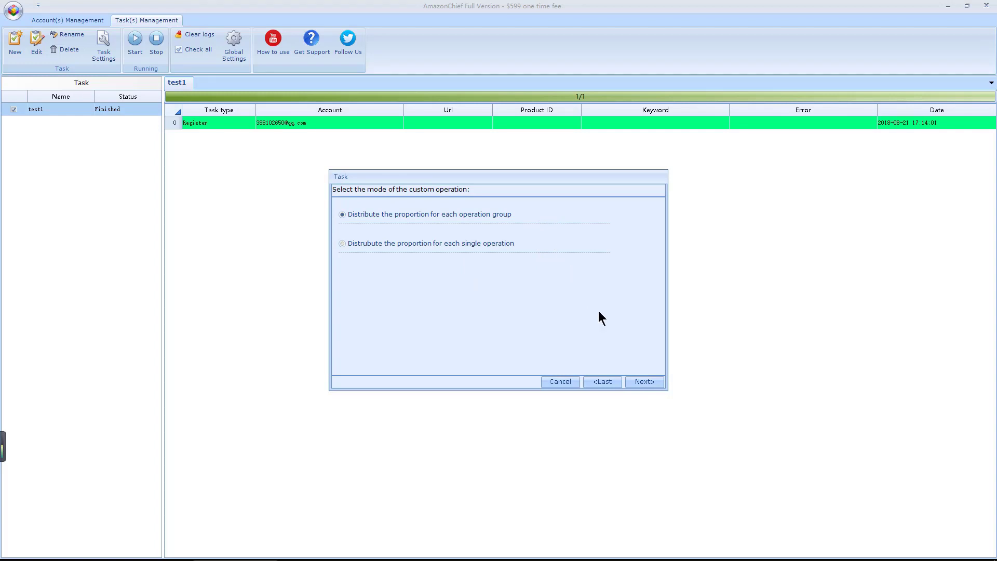
Keep per-group distribution and add a first operation group holding a ClickImage operation
click(652, 382)
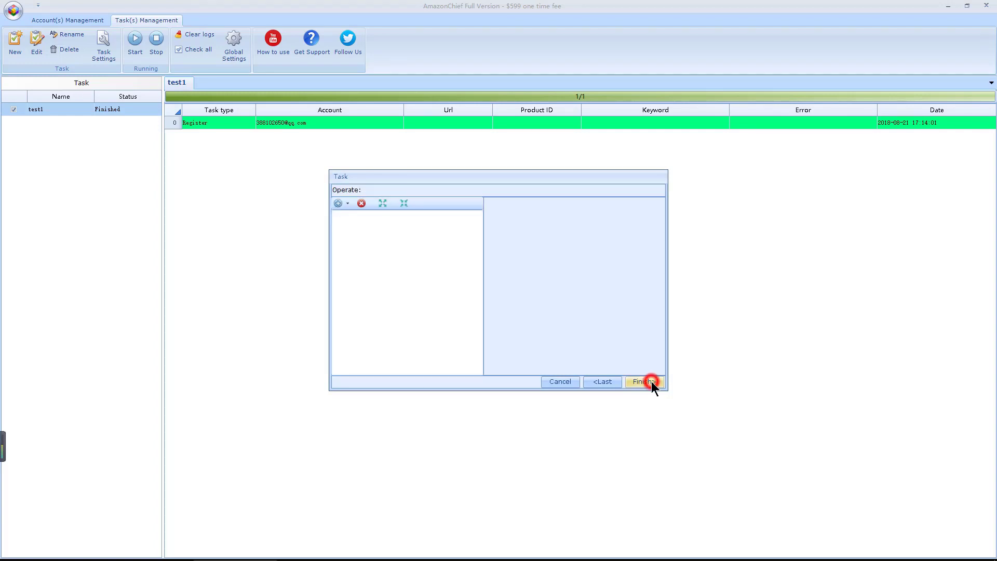
right_click(376, 233)
click(399, 239)
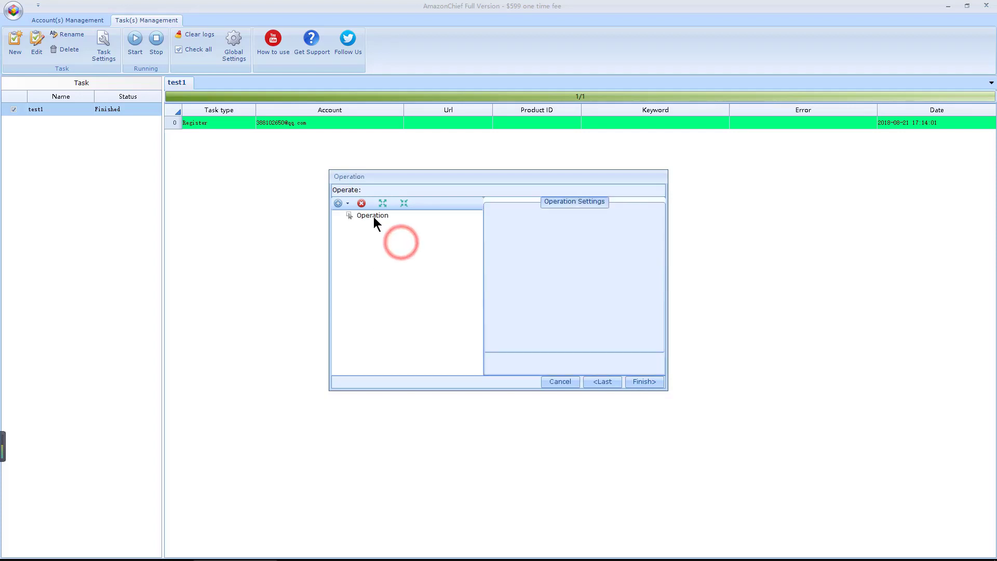
click(373, 217)
right_click(373, 217)
mouse_move(417, 235)
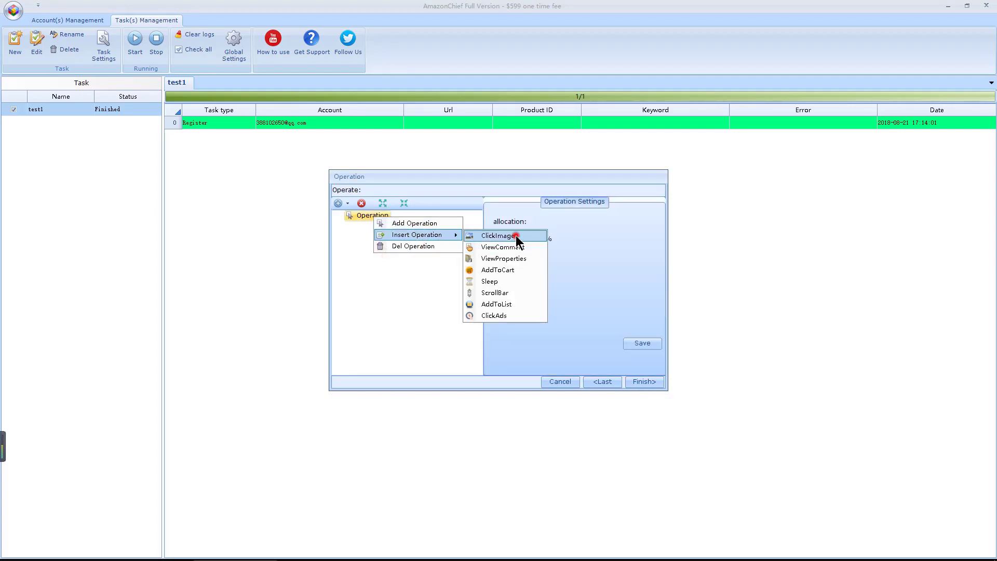
click(513, 236)
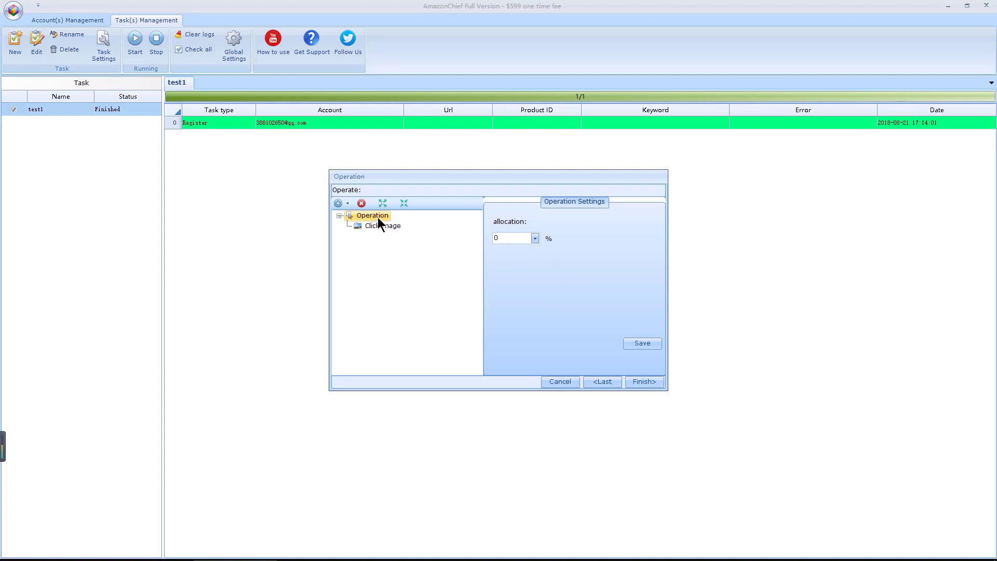
Add a second and a third operation group to the operations tree
right_click(376, 264)
click(403, 271)
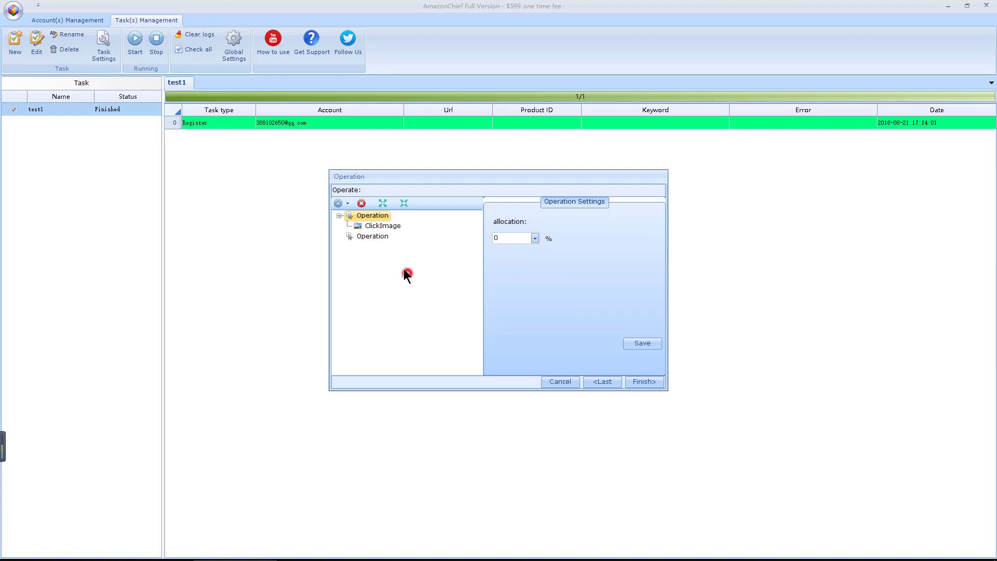
click(373, 235)
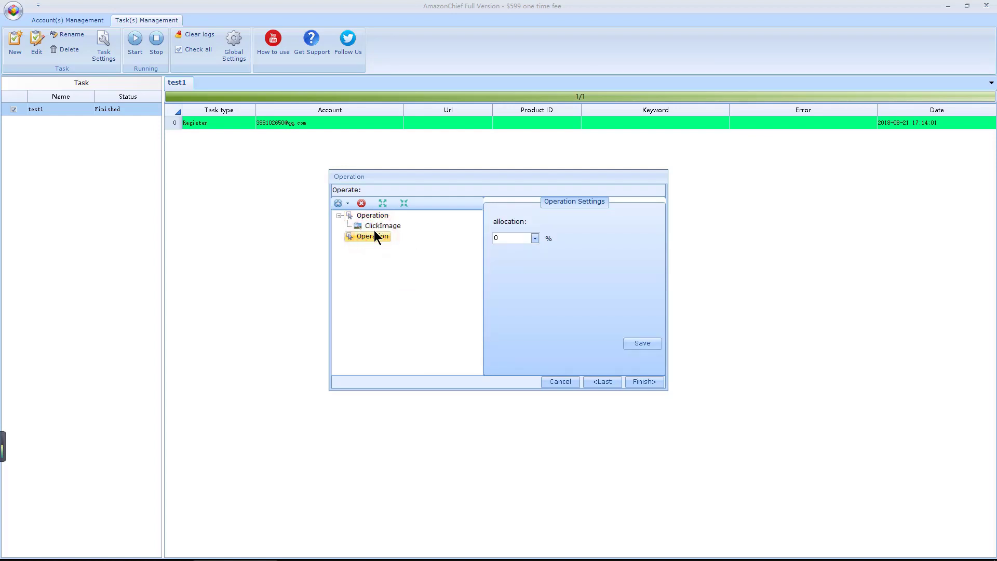
right_click(374, 250)
click(386, 257)
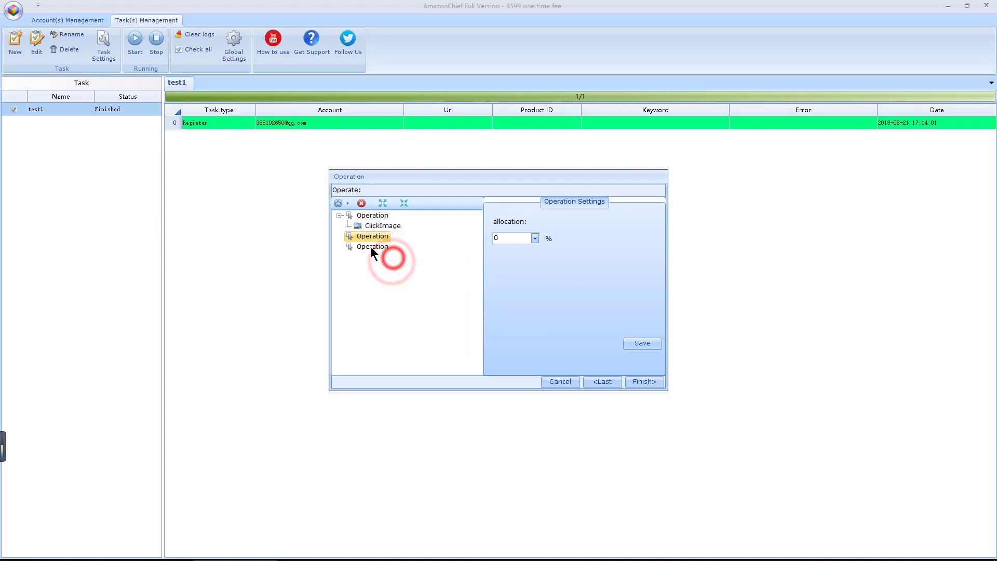
click(370, 245)
Insert ViewComment and AddToCart into the first group and review their settings
click(378, 215)
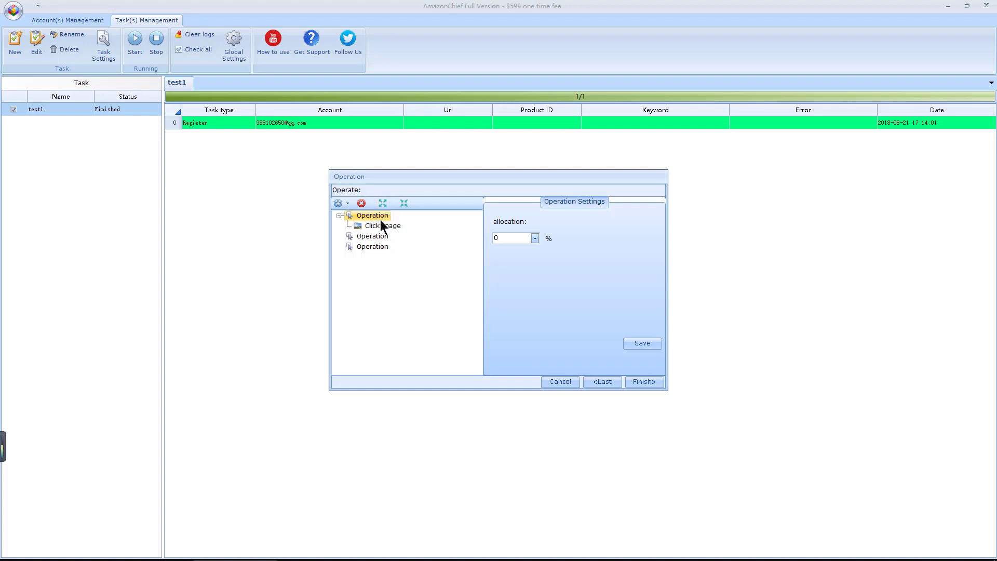
right_click(379, 221)
click(486, 252)
right_click(374, 215)
click(488, 265)
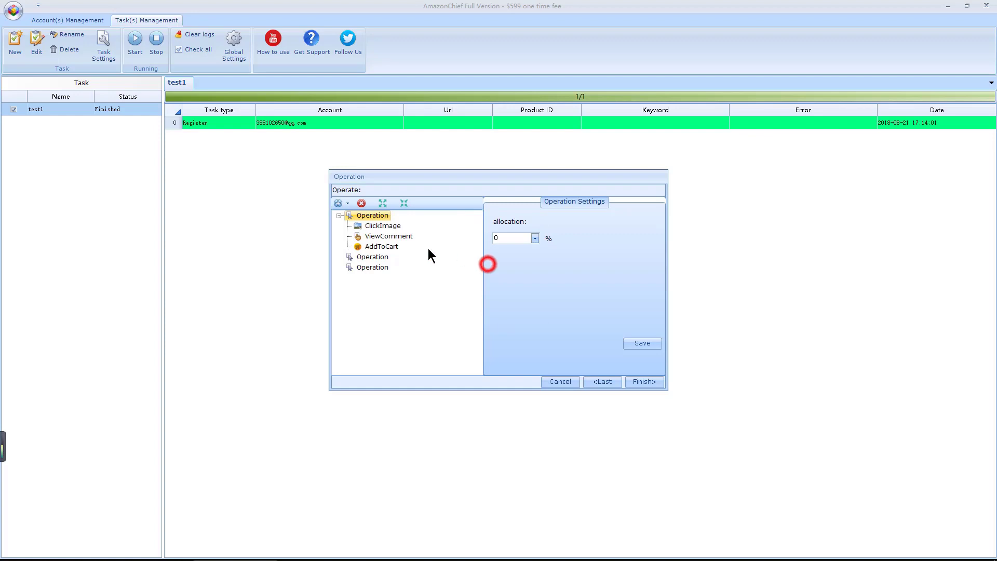
click(385, 249)
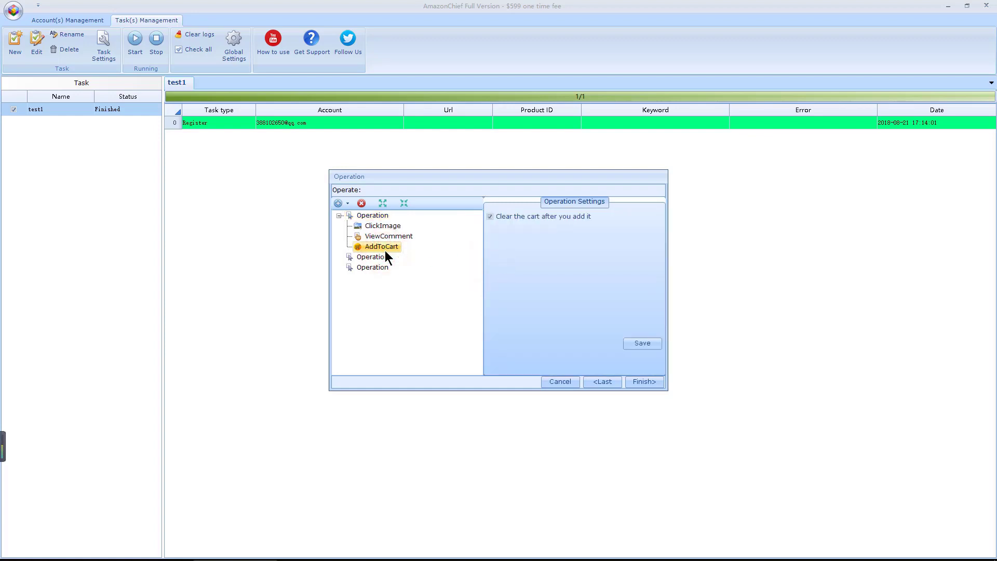
click(390, 239)
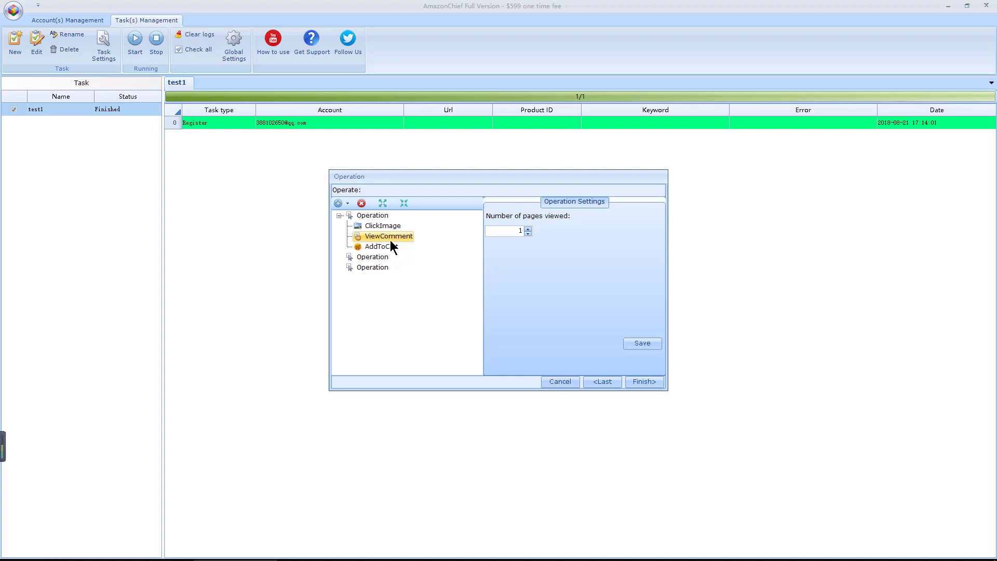
Save a 25% allocation for the first operation group and 30% for the second
double_click(377, 217)
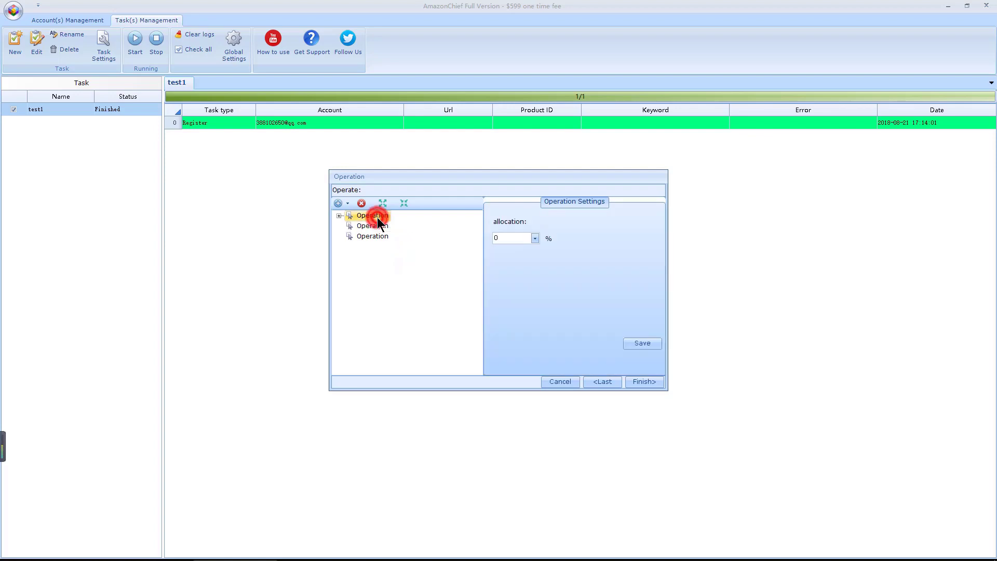
click(535, 237)
click(514, 292)
click(644, 340)
click(382, 226)
click(535, 239)
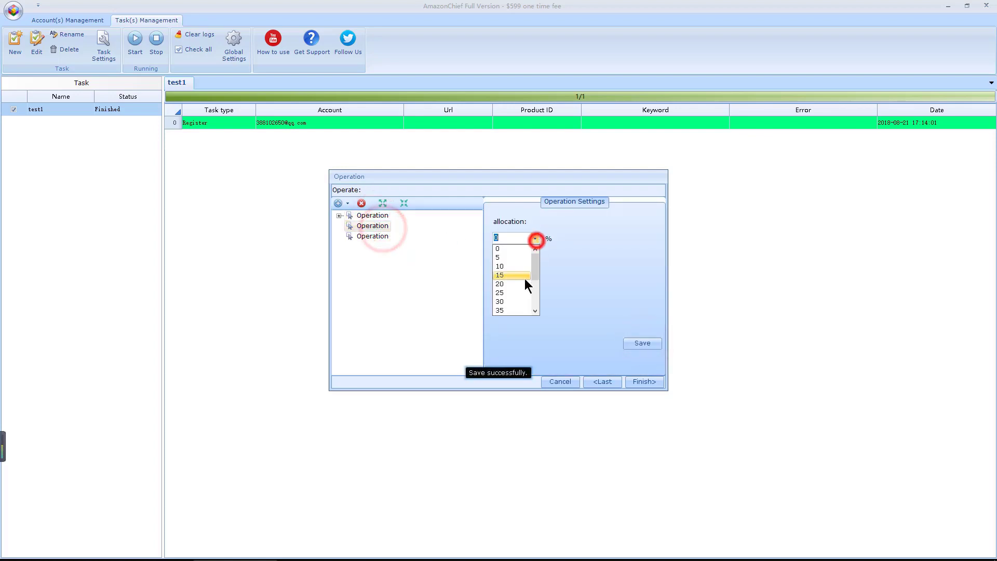
click(518, 301)
click(641, 342)
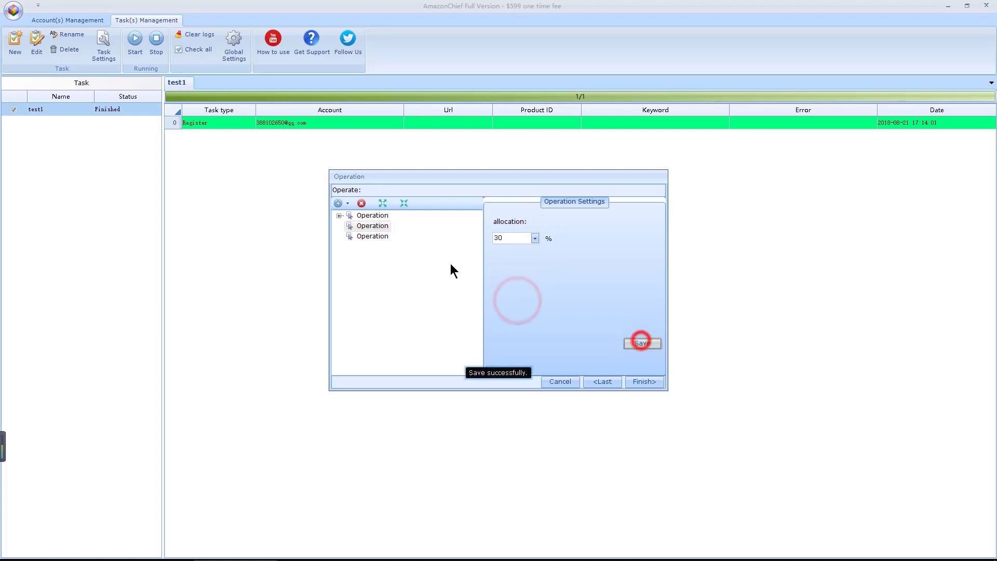
Save a 45% allocation for the third operation group
click(374, 236)
click(536, 238)
scroll(516, 296, down, 1)
click(516, 308)
click(641, 344)
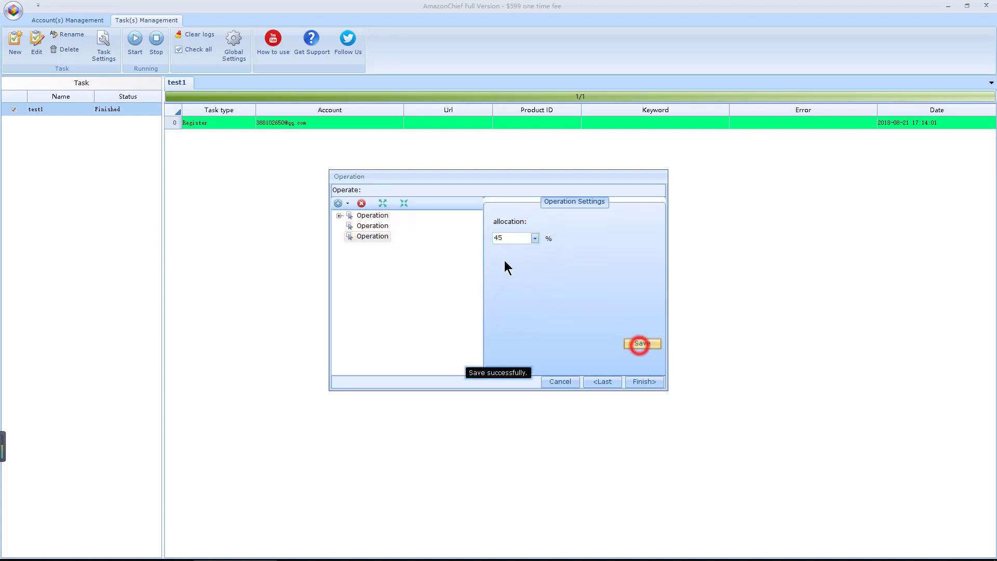
Go back and switch the mode to distributing proportions per single operation, returning to the operation tree
click(601, 381)
click(423, 244)
click(641, 381)
click(361, 214)
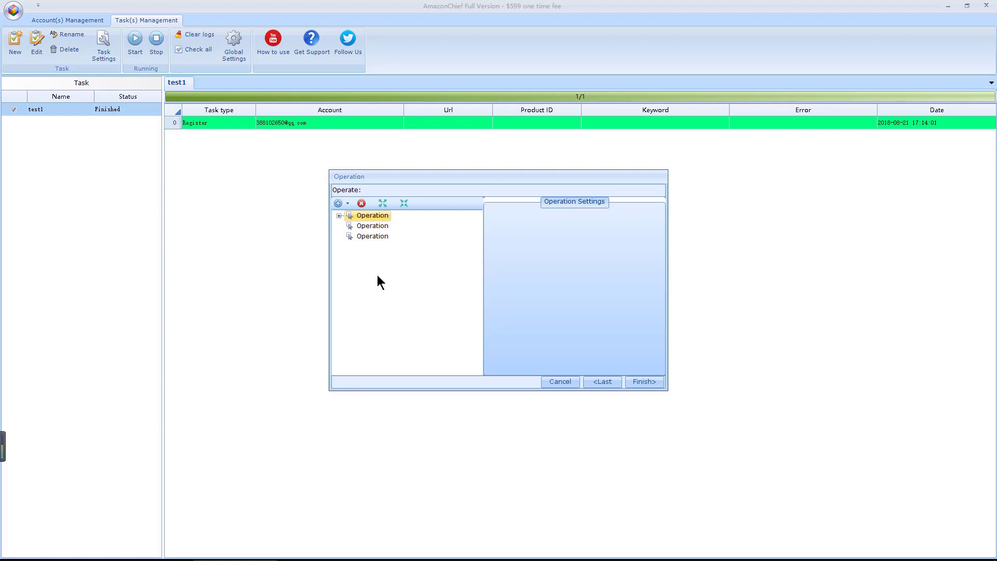
Expand the groups and review the ViewComment, AddToCart and ClickImage operation settings
double_click(376, 212)
click(382, 225)
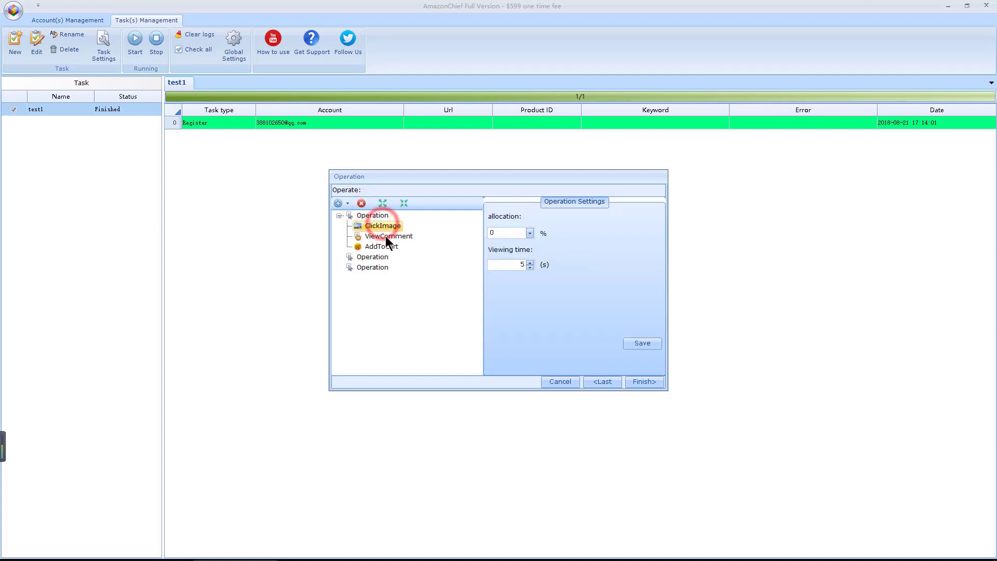
click(385, 236)
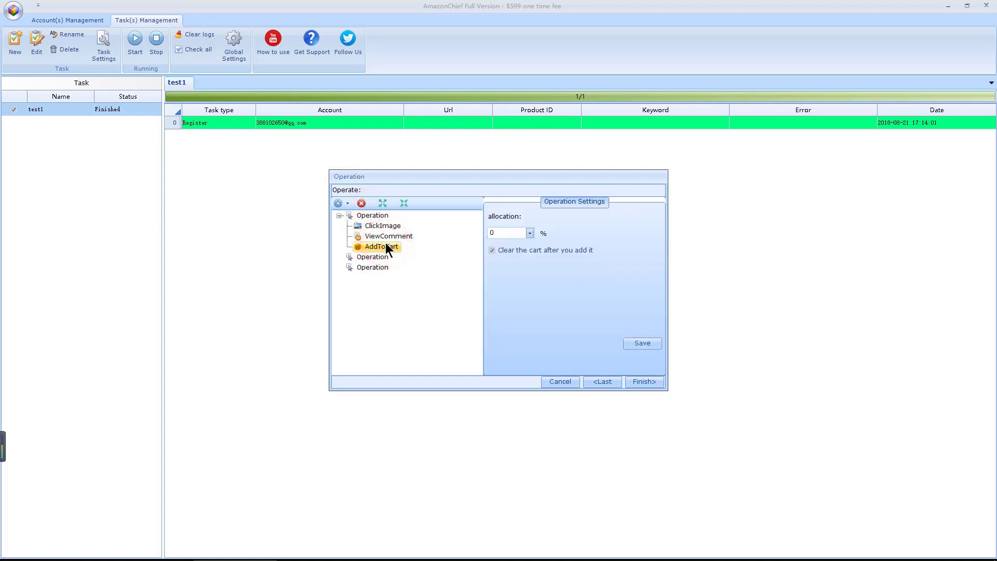
click(377, 267)
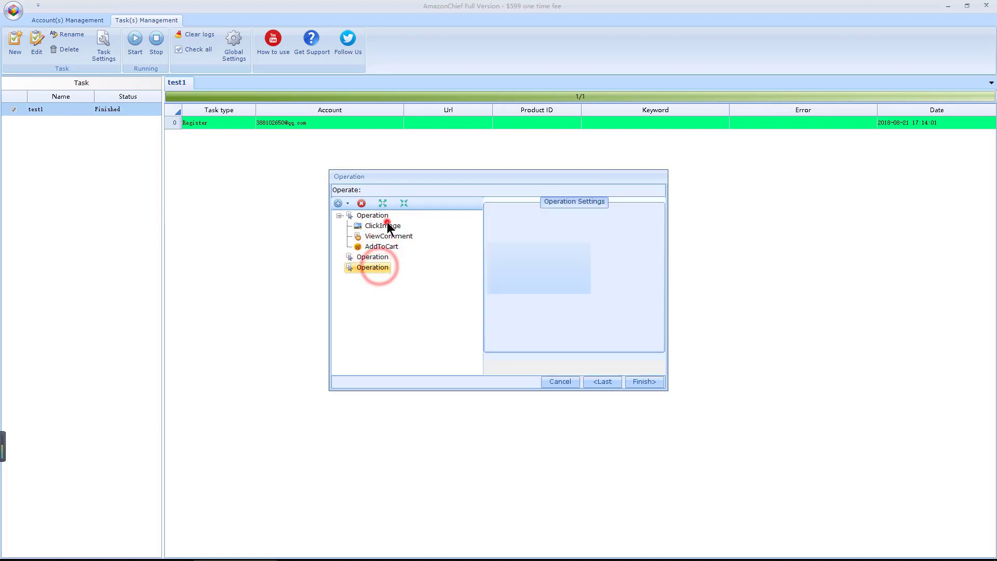
click(385, 226)
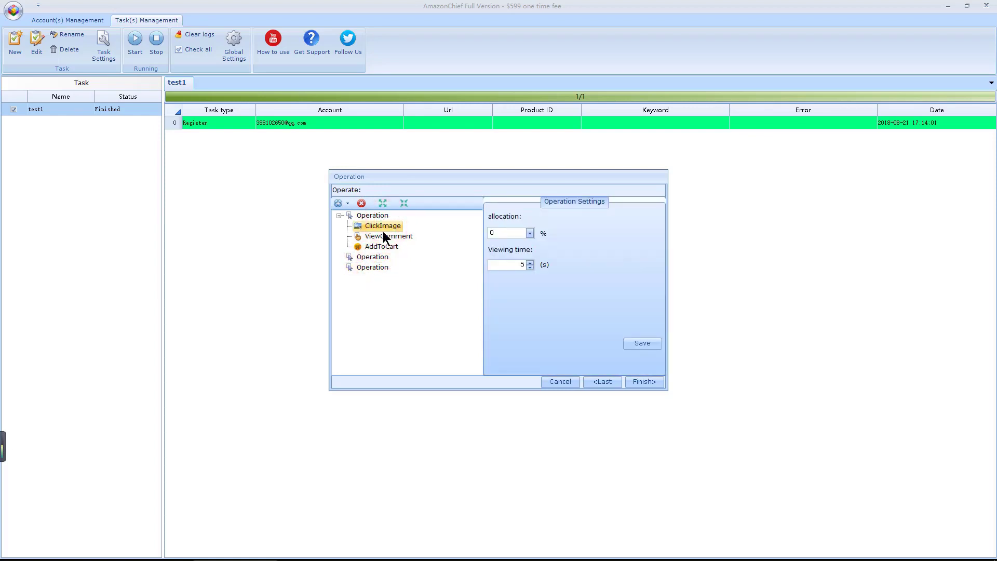
Save a 20% allocation for ClickImage, then re-check ViewComment and AddToCart
click(527, 234)
click(510, 267)
click(641, 342)
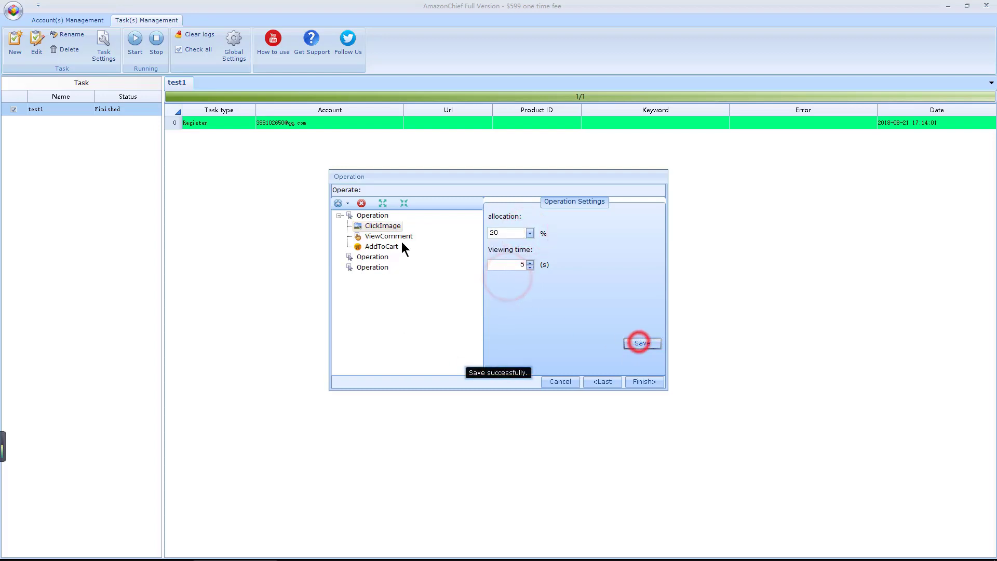
click(391, 236)
click(386, 247)
click(392, 227)
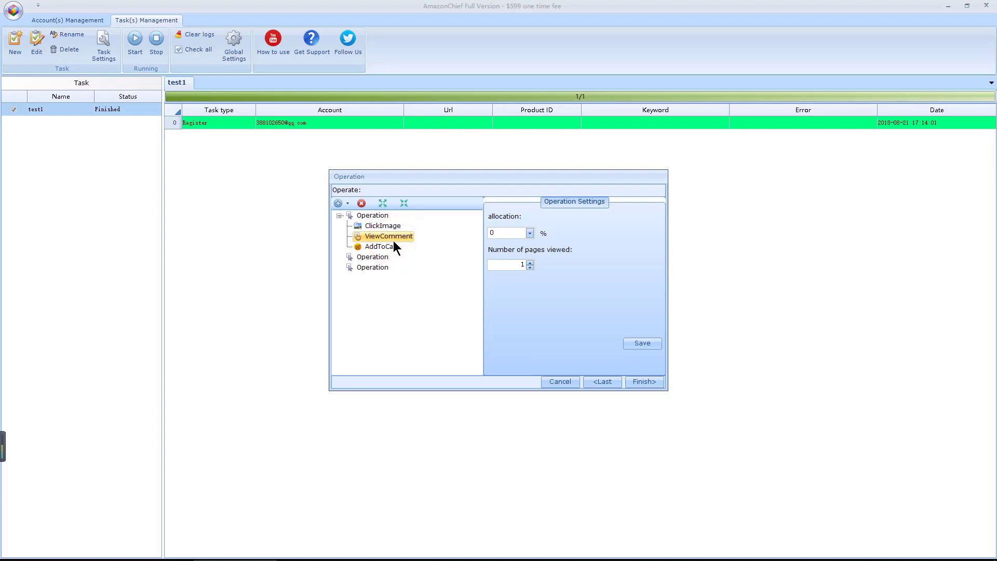
Switch back to per-operation-group distribution and finish, adding task test2 to the list
click(604, 381)
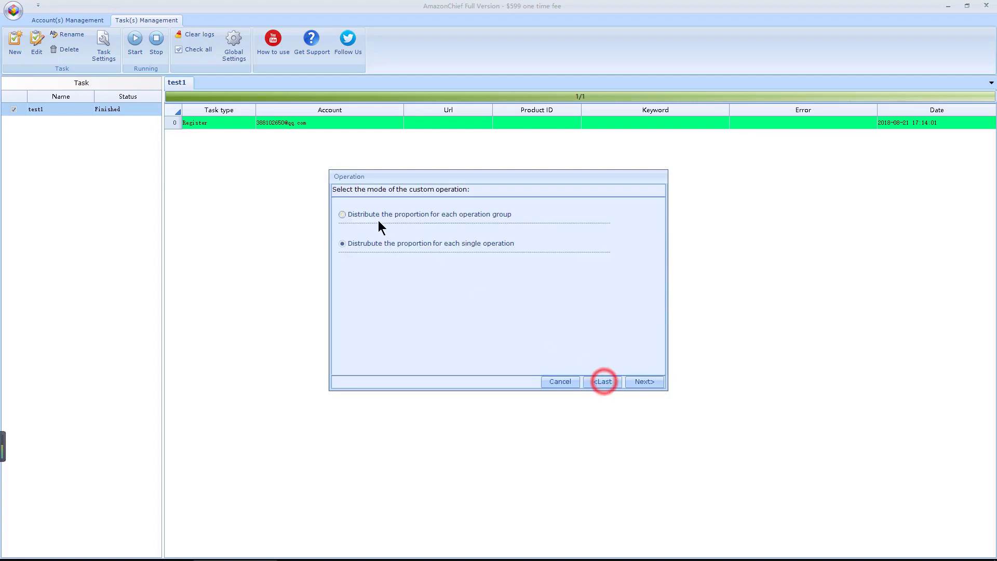
click(378, 220)
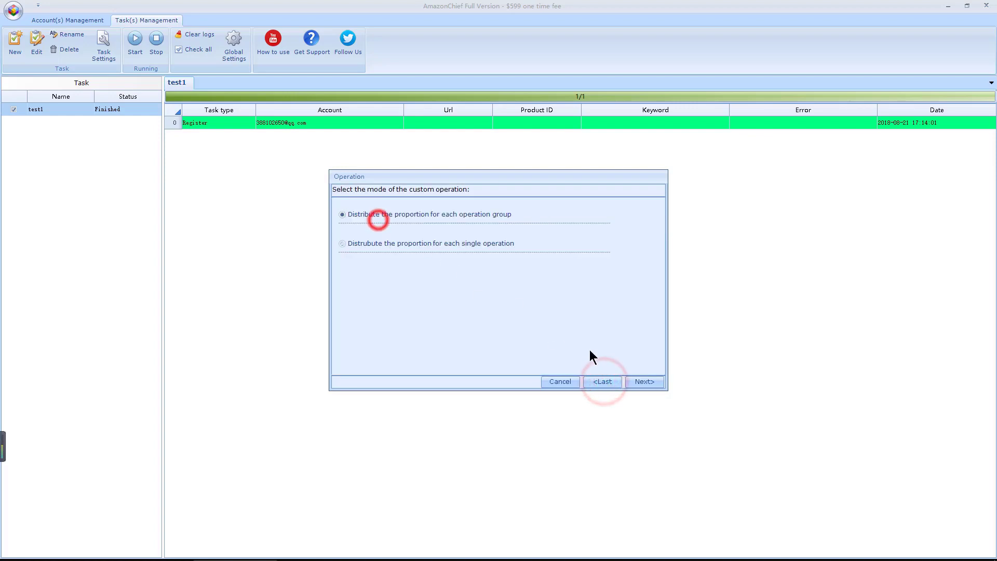
click(643, 380)
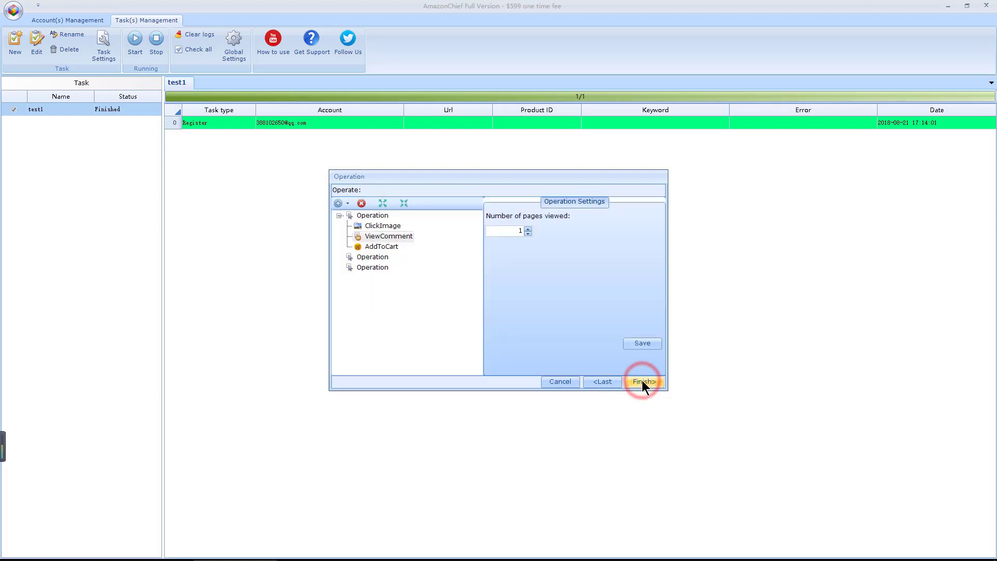
click(642, 380)
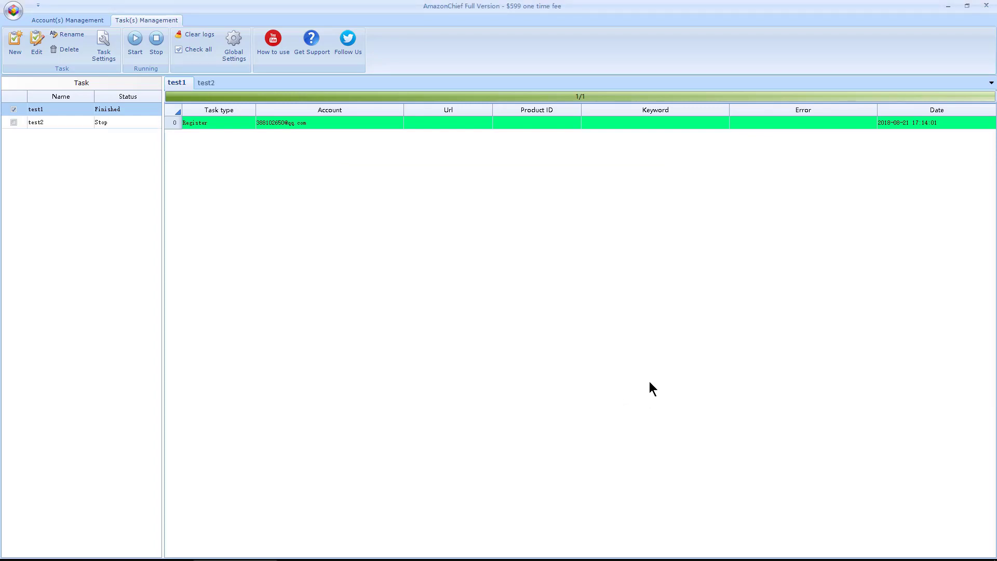
click(79, 120)
Review test2's task settings, toggling the reposting schedule on then off, and close unchanged
click(87, 119)
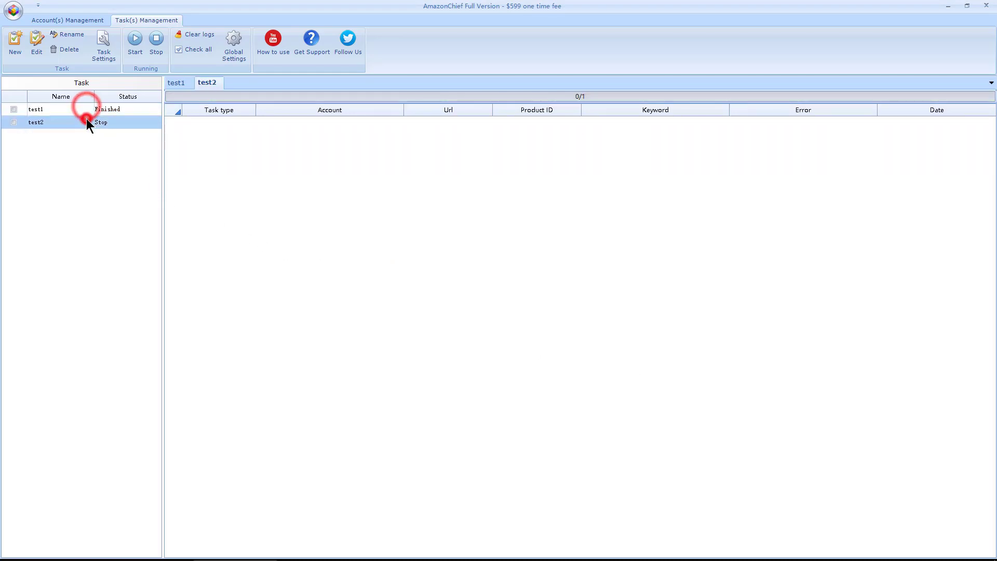
click(107, 52)
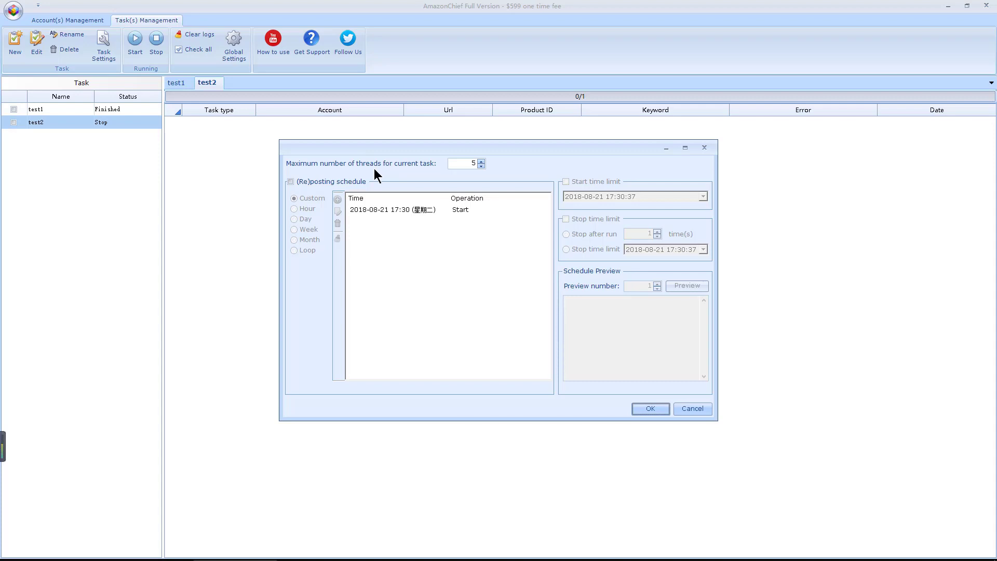
click(336, 184)
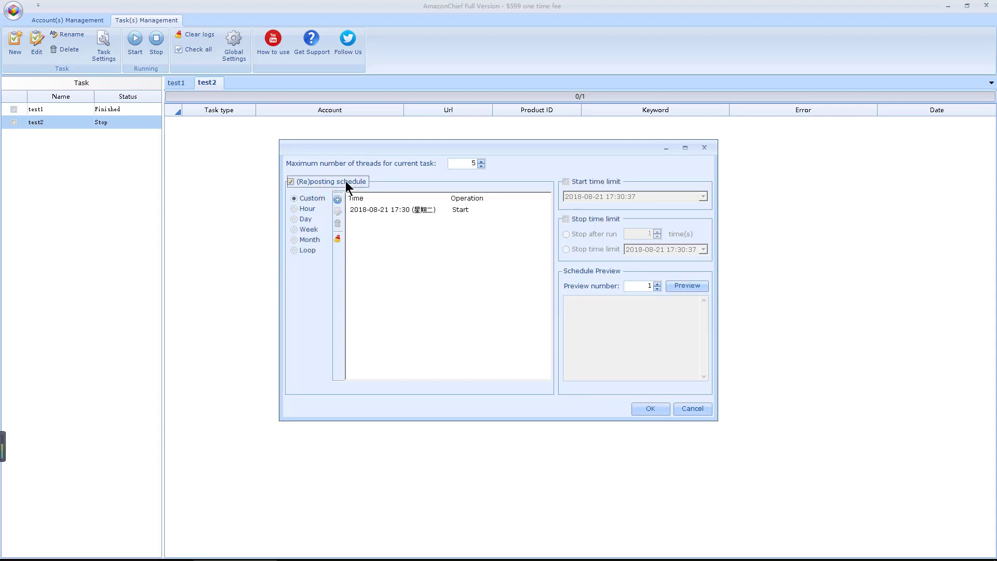
click(346, 181)
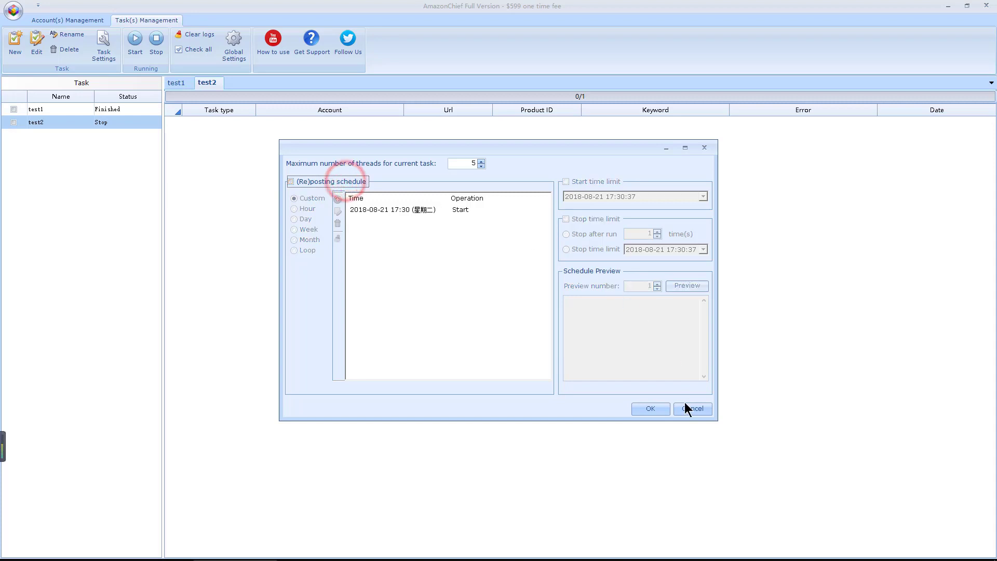
click(657, 409)
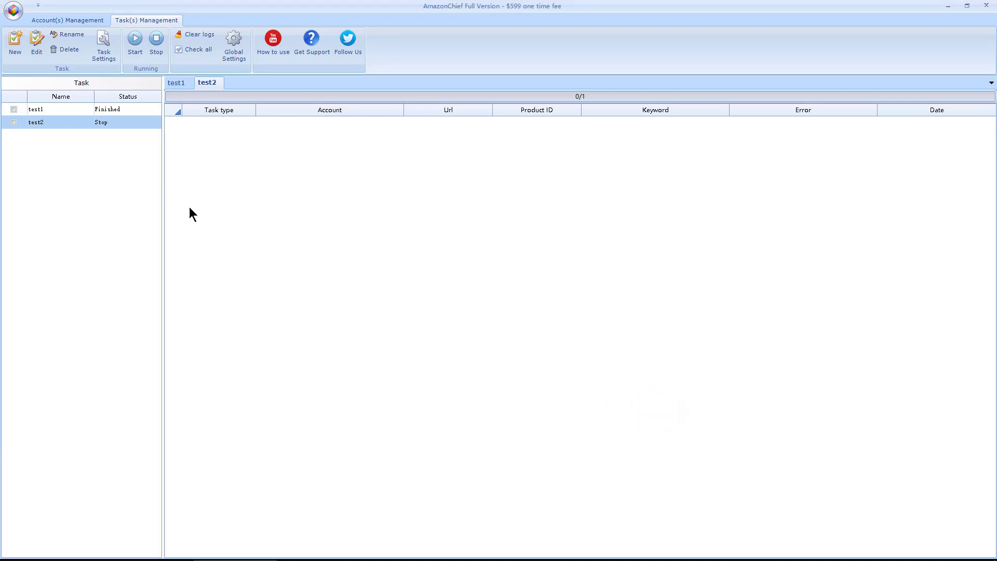
click(231, 49)
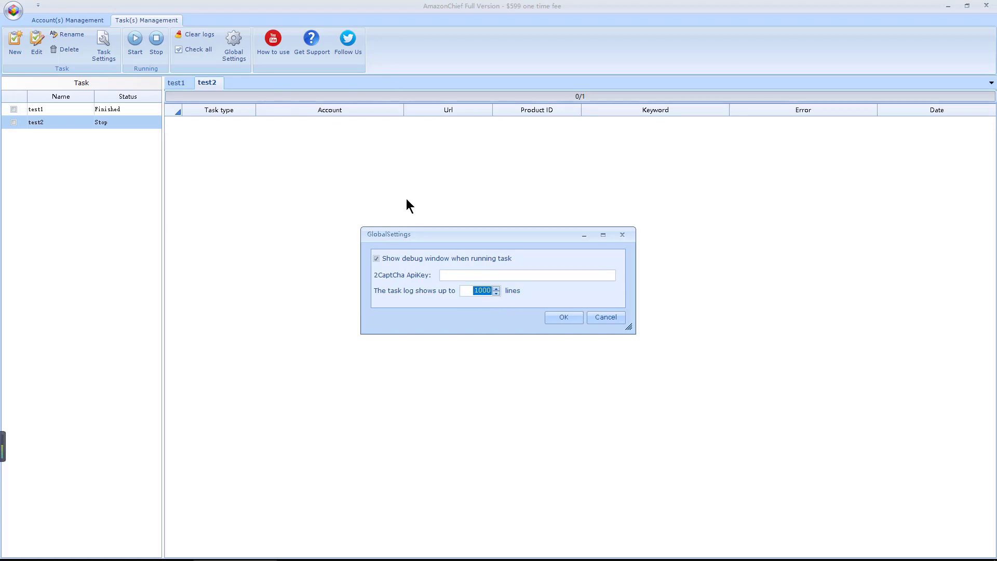
click(610, 316)
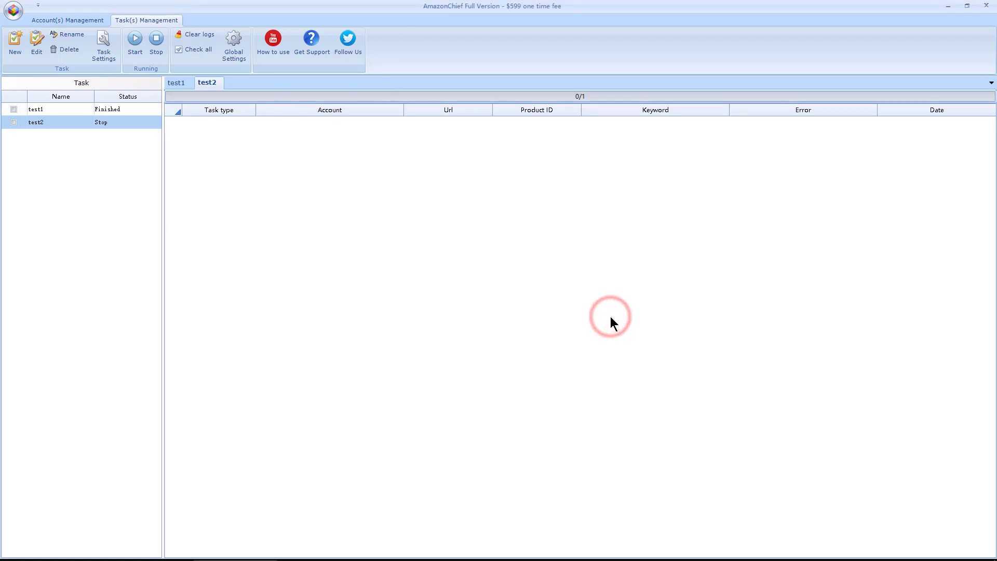
Clear test1's task logs and confirm the deletion, leaving its log empty
click(71, 111)
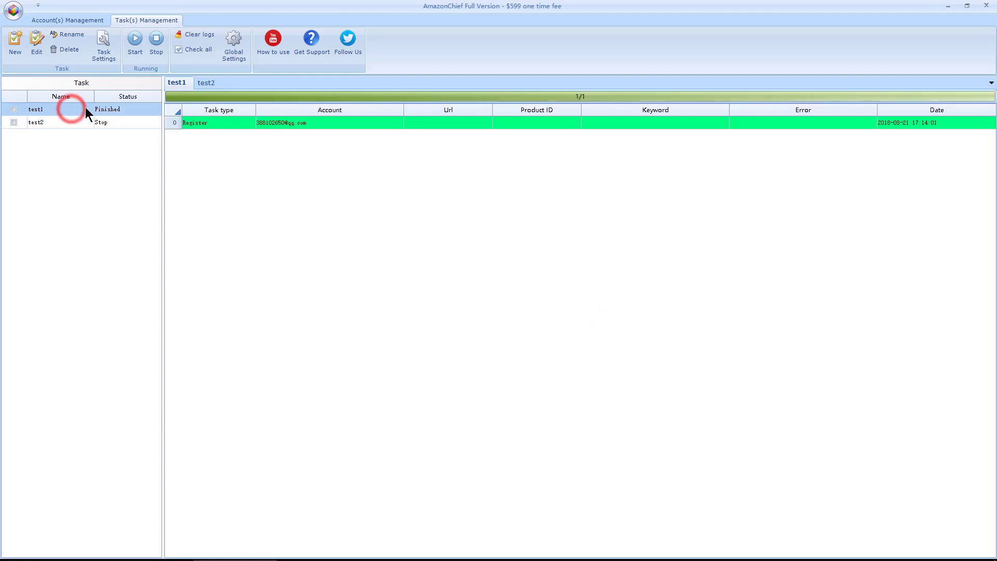
click(210, 32)
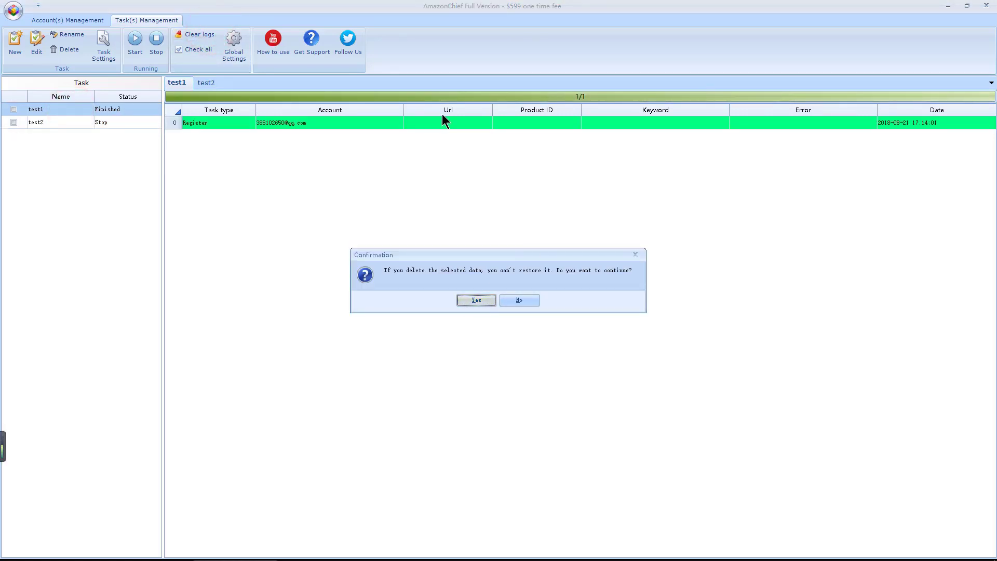
click(476, 299)
click(71, 122)
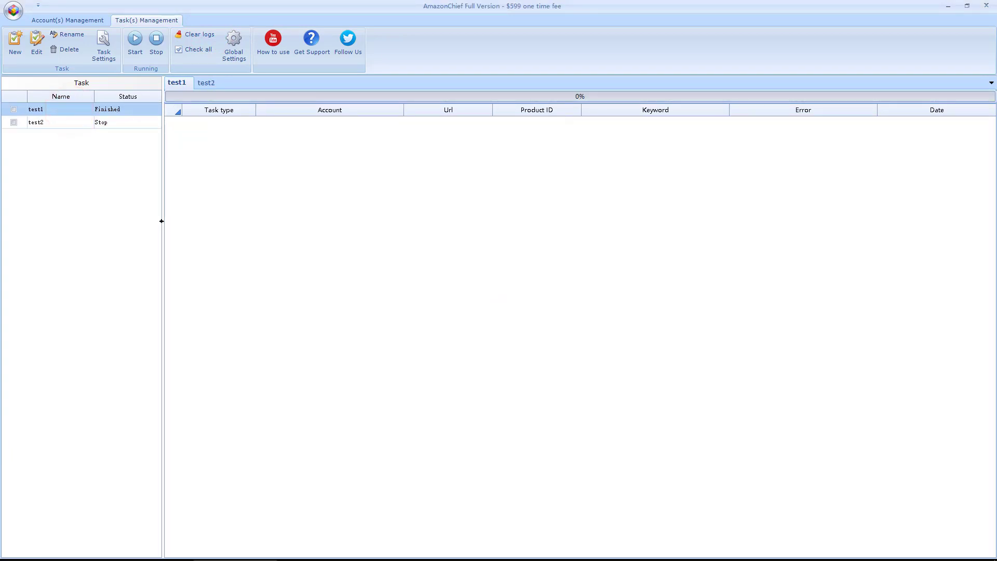